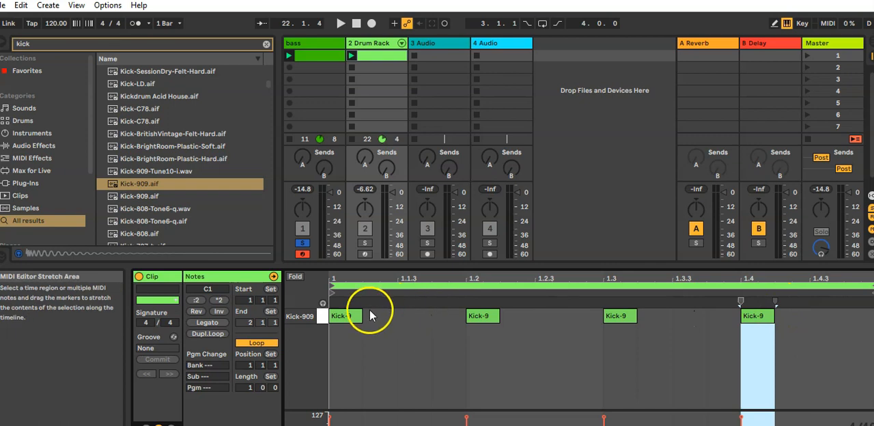
Step: Delete the existing clip from the bass track's first slot and create a new empty MIDI clip there
click(318, 59)
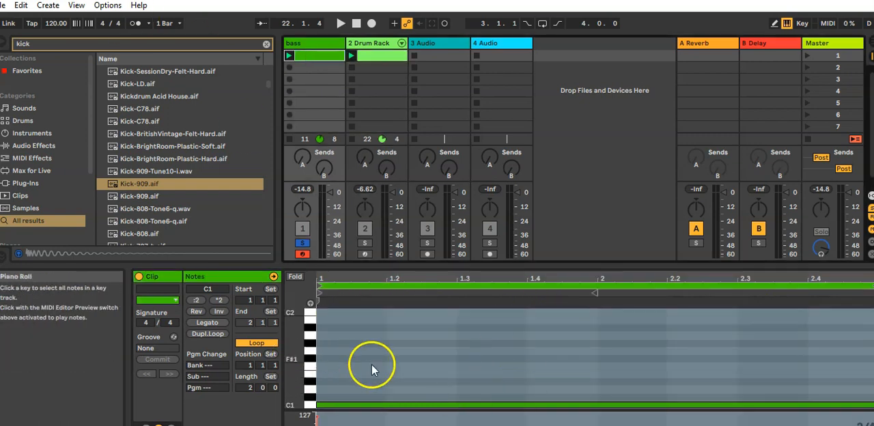
click(319, 59)
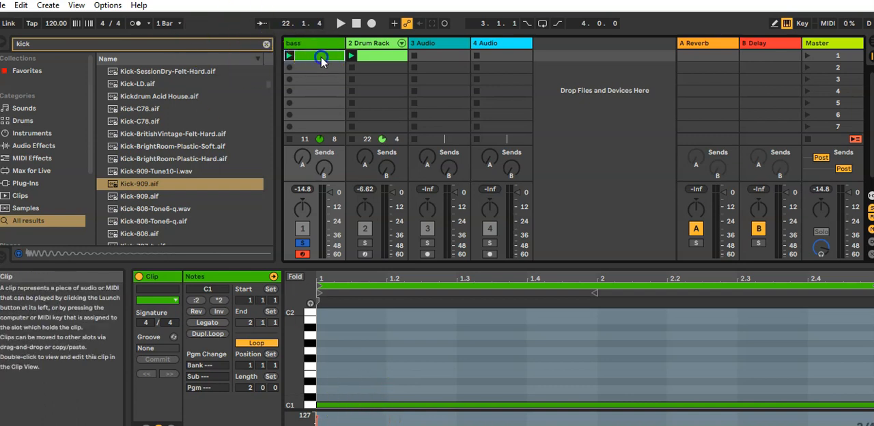
key(Delete)
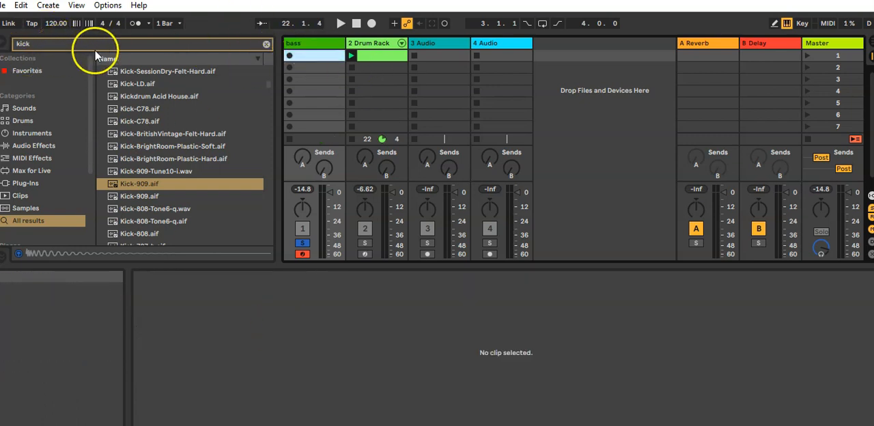
double_click(300, 56)
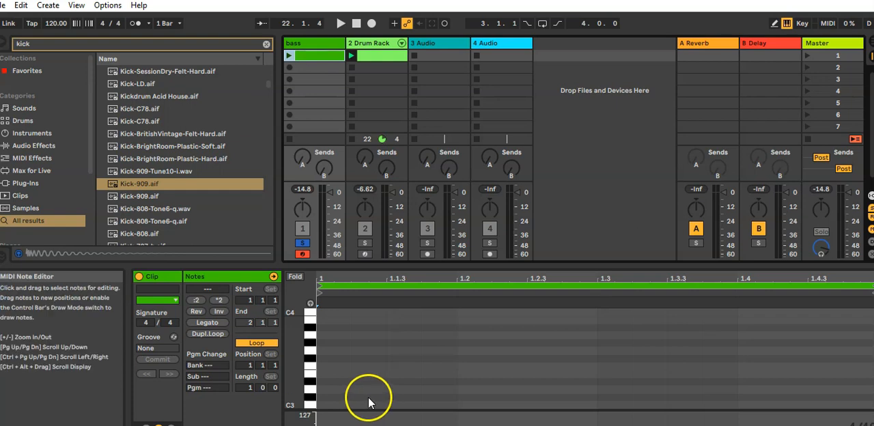
Step: Set a coarser fixed grid, add a bar-long C note at the start of the bass clip and lower it by octaves
right_click(343, 402)
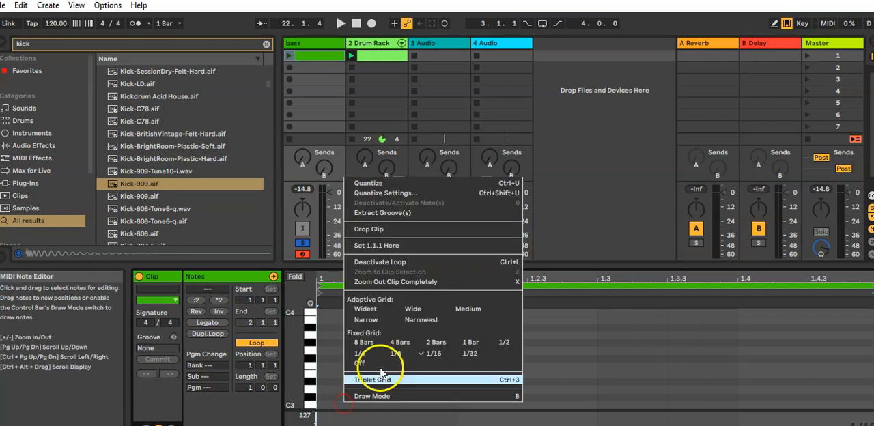
click(496, 342)
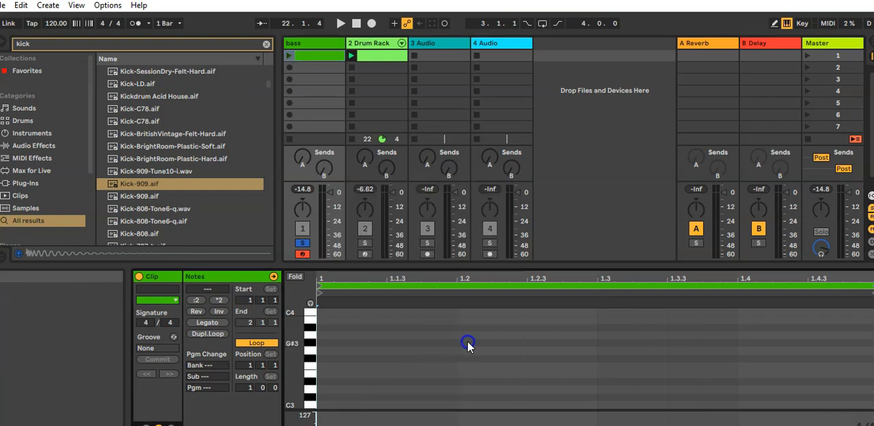
double_click(330, 405)
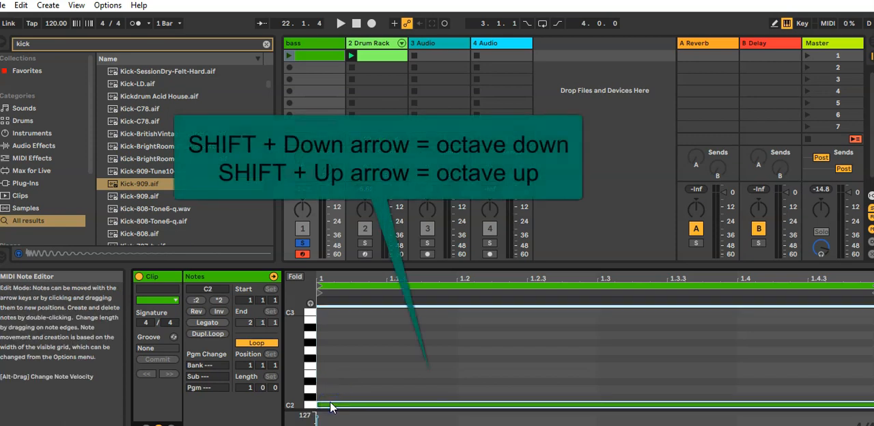
key(shift+Down)
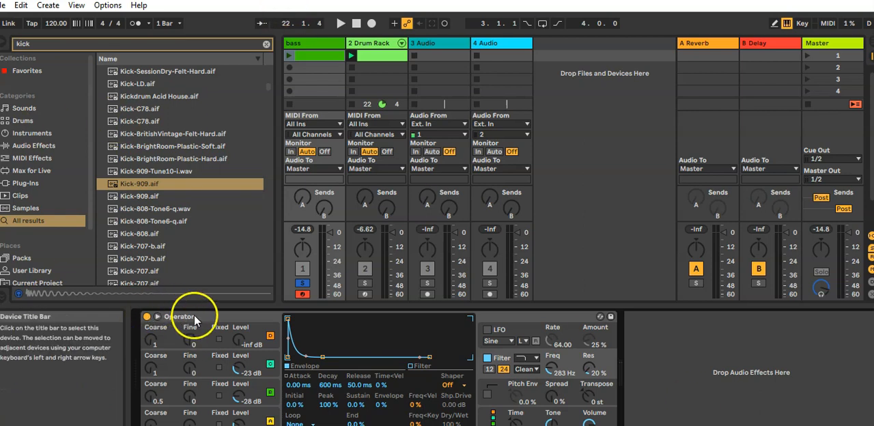
Step: Search the browser for "operator"
click(59, 43)
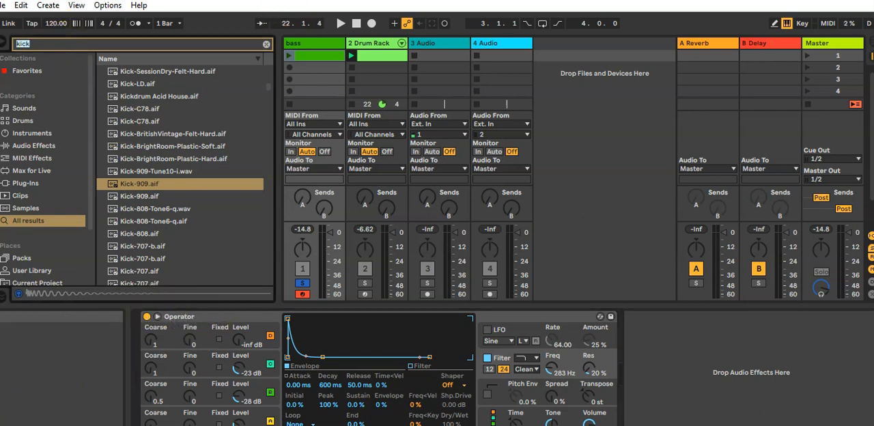
text(operator)
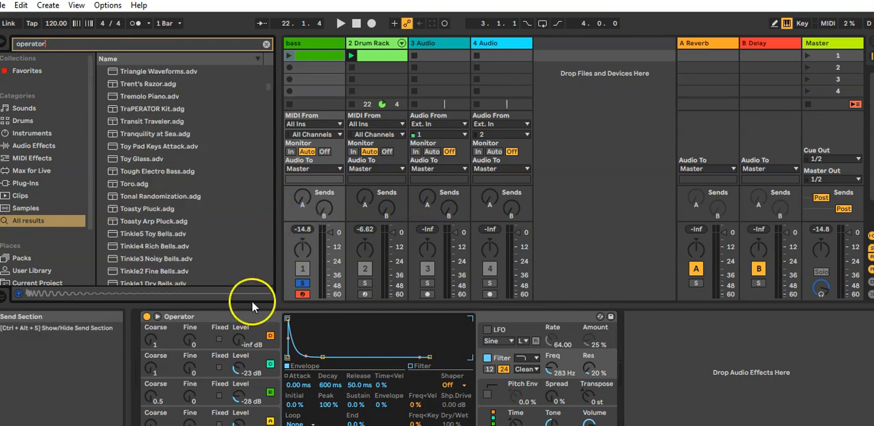
Step: Switch off Operator's oscillators B, C and D and its filter, and launch the bass clip with only oscillator A
click(270, 394)
click(270, 364)
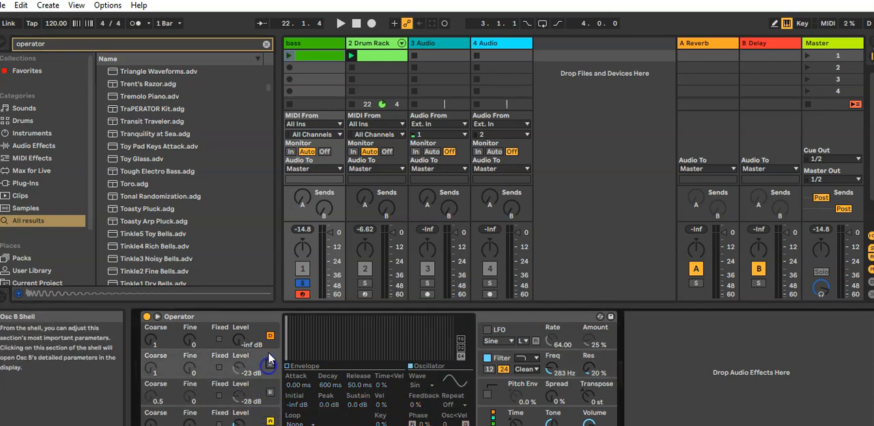
click(269, 337)
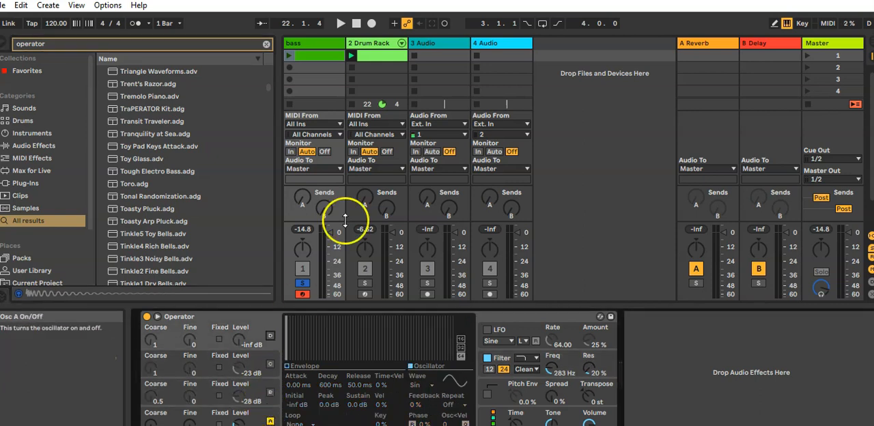
click(486, 357)
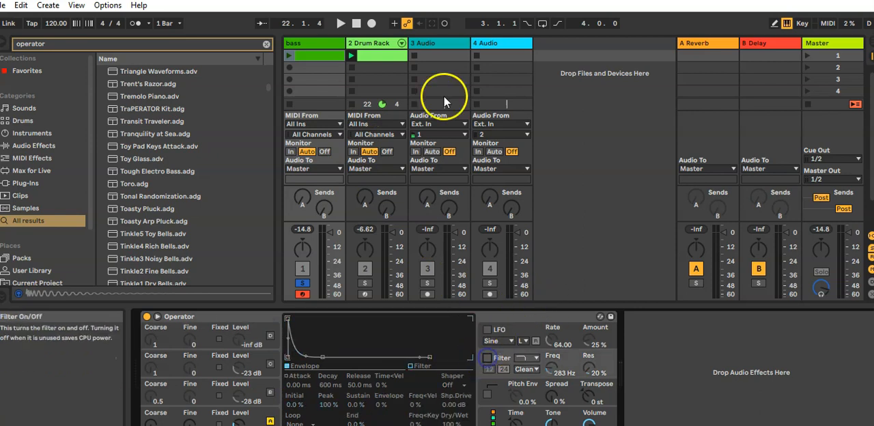
click(290, 54)
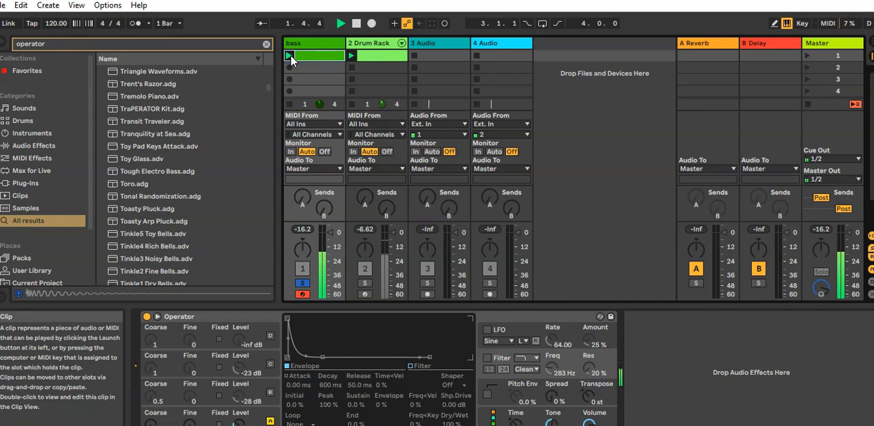
Step: Turn on oscillator B with the Saw D waveform
click(269, 392)
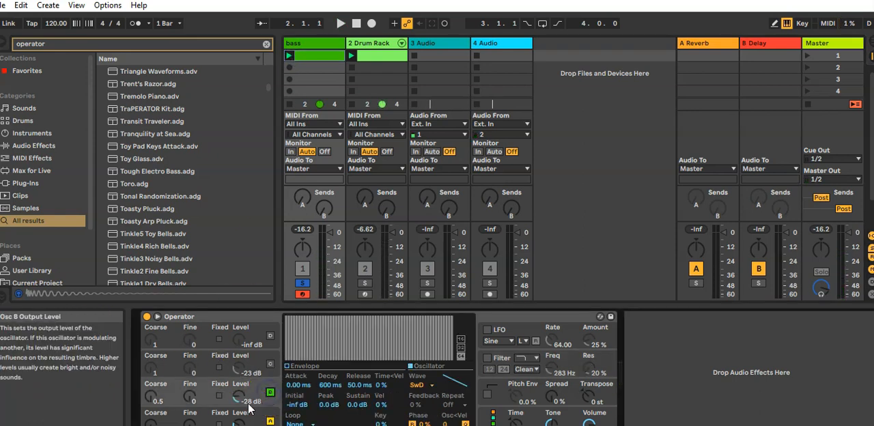
click(428, 387)
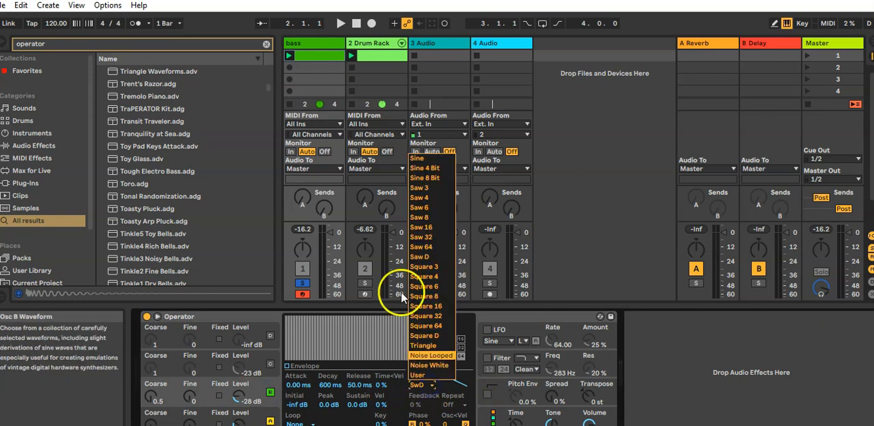
click(414, 258)
click(348, 70)
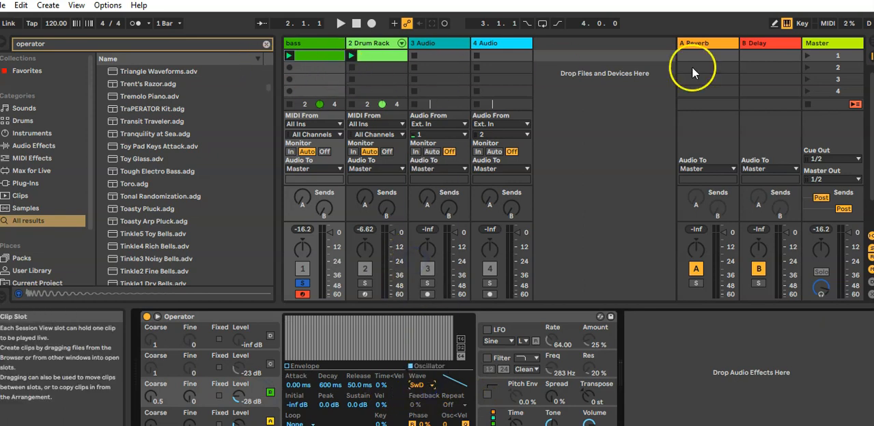
Step: Play the first scene to audition oscillator B while trying its coarse tuning, leaving it at 0.5
click(807, 57)
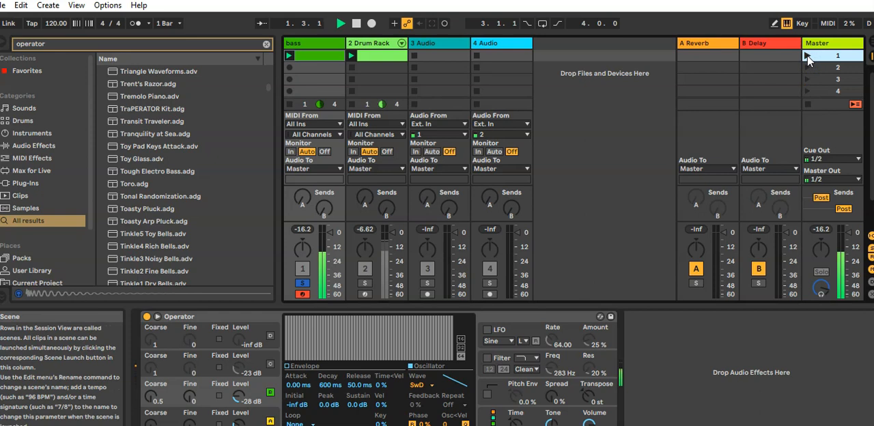
key(space)
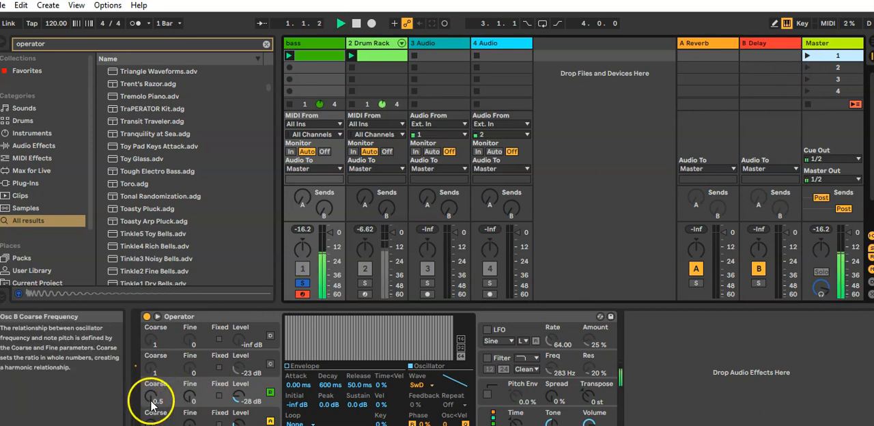
key(space)
mouse_move(150, 397)
mouse_down()
mouse_move(145, 387)
mouse_move(145, 404)
mouse_up()
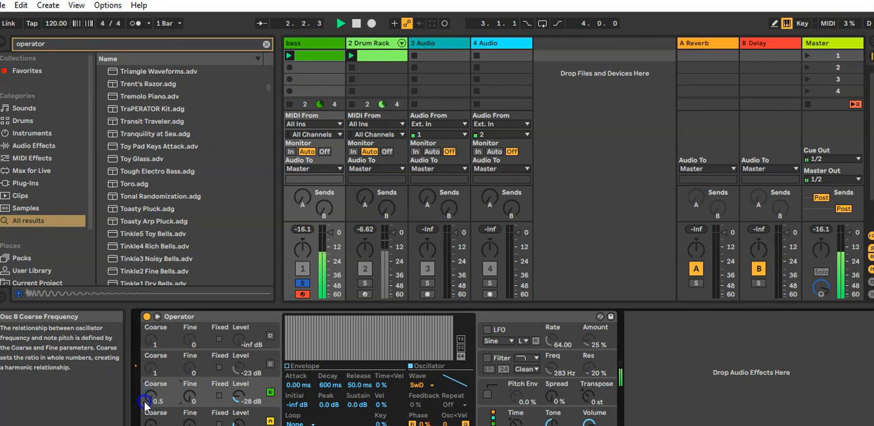
Step: Turn on oscillator C, try the Square 8 waveform, and set its waveform to Triangle
click(269, 366)
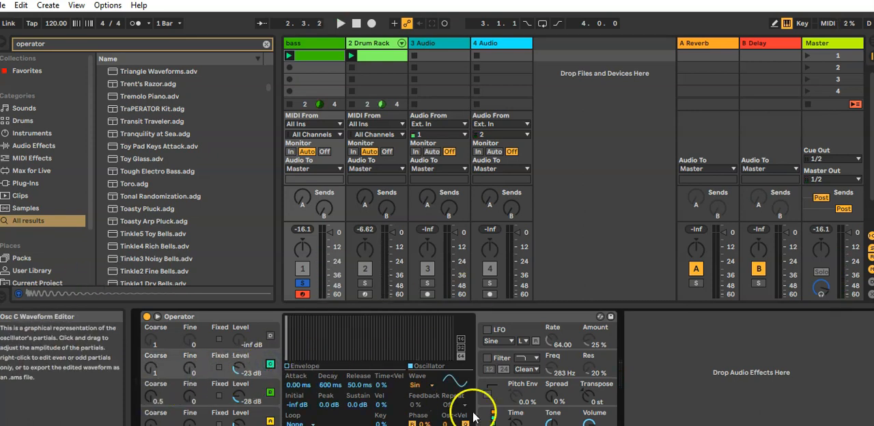
click(430, 385)
click(425, 296)
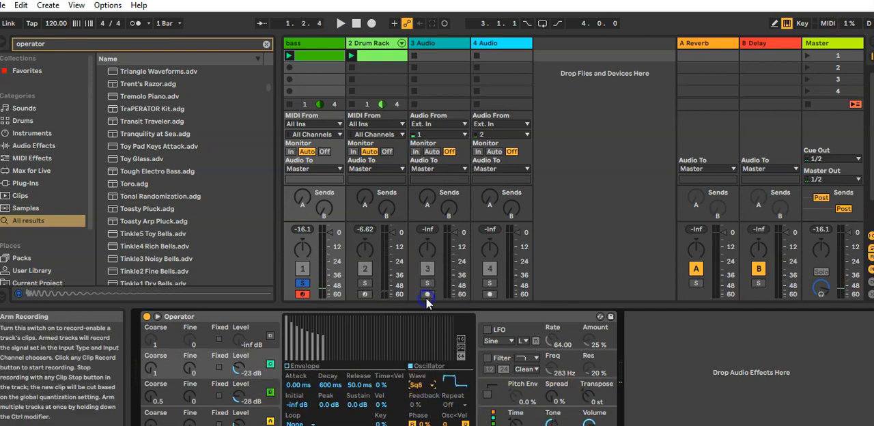
click(430, 384)
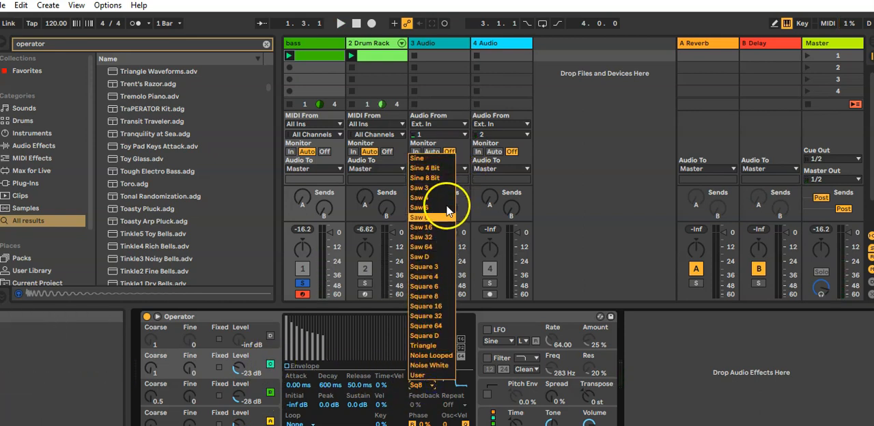
click(423, 345)
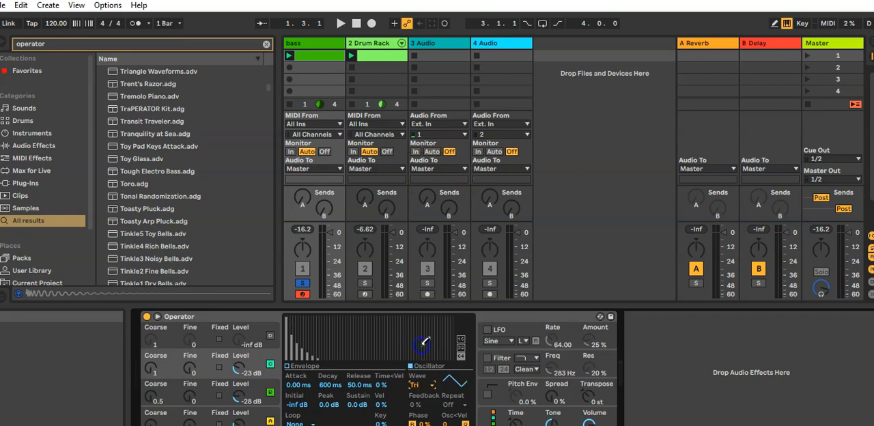
Step: Set oscillator C's level to -24 dB and its coarse tuning to 2 while auditioning the bass
key(space)
mouse_move(239, 369)
mouse_down()
mouse_move(239, 349)
mouse_move(240, 379)
mouse_up()
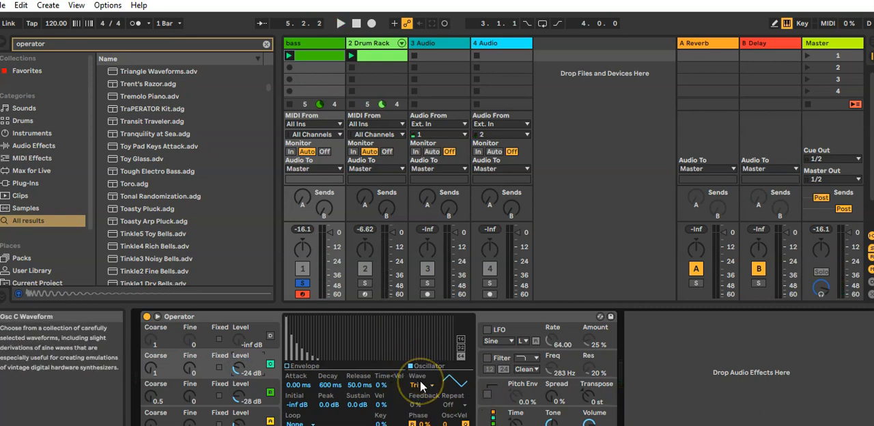
key(space)
click(153, 373)
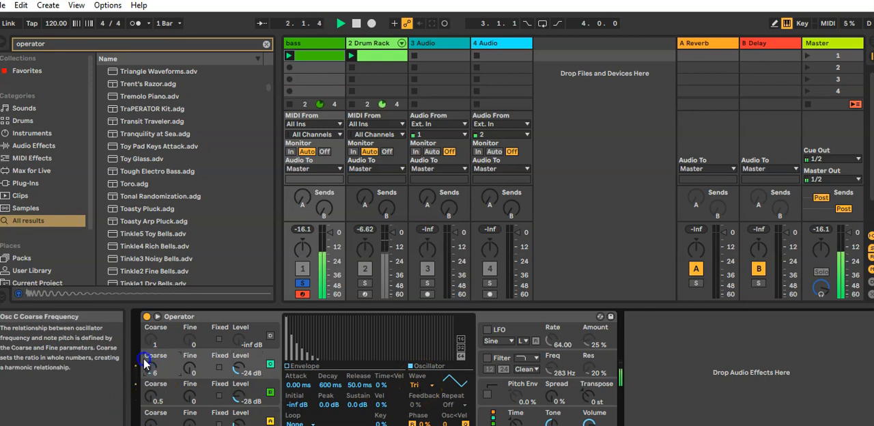
drag(140, 339, 141, 368)
drag(136, 365, 140, 370)
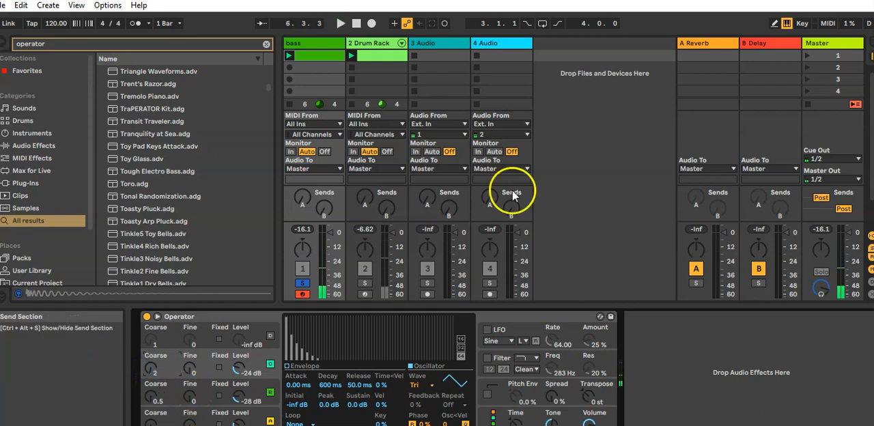
Step: Turn on Operator's filter and raise its frequency to 18.5 kHz while playing the bass
click(487, 357)
click(524, 358)
click(524, 363)
drag(548, 368, 536, 309)
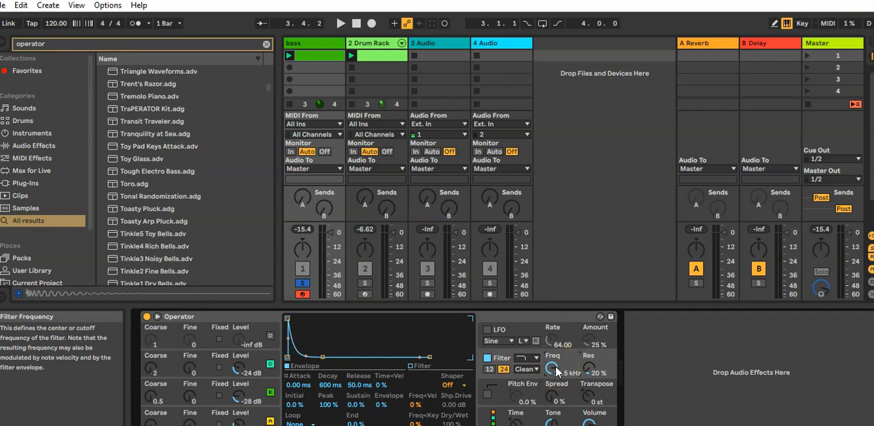
key(space)
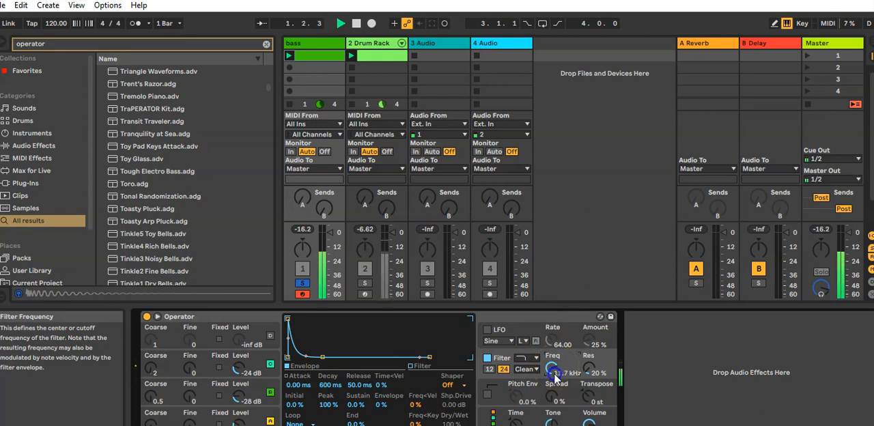
mouse_move(553, 403)
mouse_down()
mouse_move(553, 419)
mouse_move(539, 402)
mouse_up()
key(space)
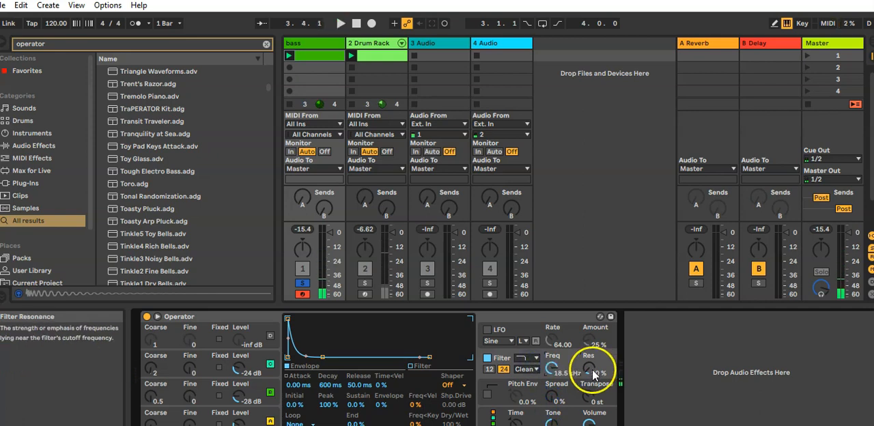
Step: Set the filter's resonance to 0.0% and its frequency to 3.27 kHz during playback
key(space)
drag(579, 345, 578, 309)
drag(551, 359, 588, 418)
drag(551, 369, 556, 389)
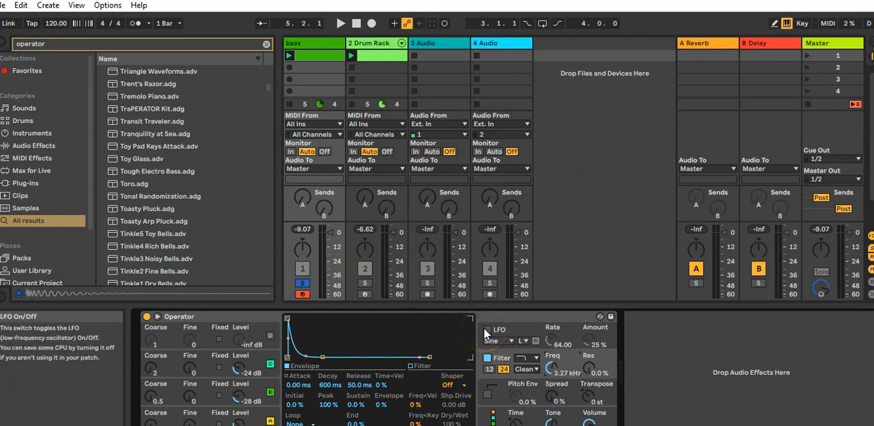
Step: Turn on the LFO, route it only to the filter cutoff with all oscillator destinations off, and start playback
click(485, 330)
click(456, 386)
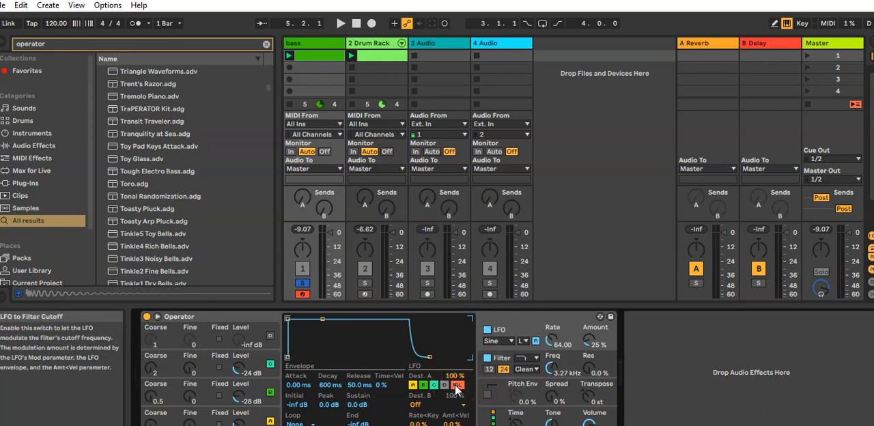
click(444, 386)
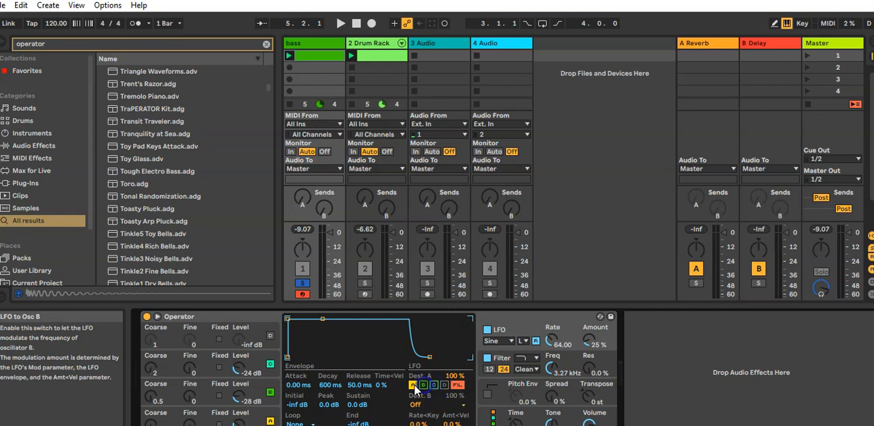
click(413, 385)
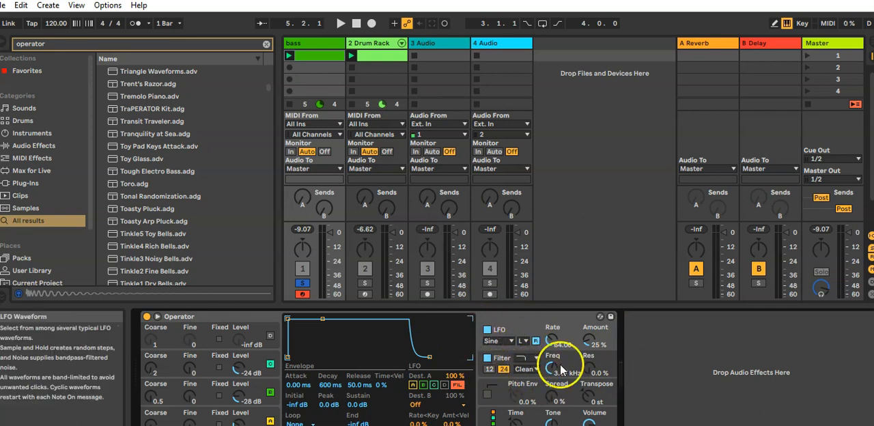
key(space)
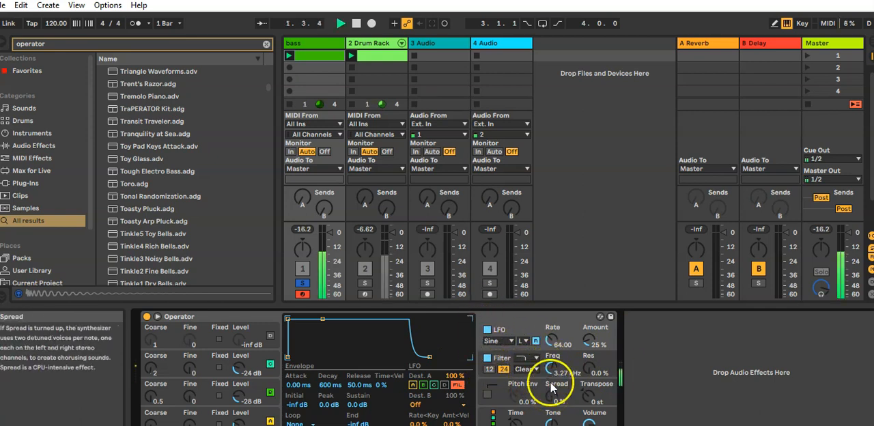
Step: Set the LFO rate to 40.32 and amount to 39%, and lower the filter frequency to 784 Hz while the bass plays
mouse_move(588, 345)
mouse_down()
mouse_move(584, 326)
mouse_move(549, 341)
mouse_move(588, 343)
mouse_up()
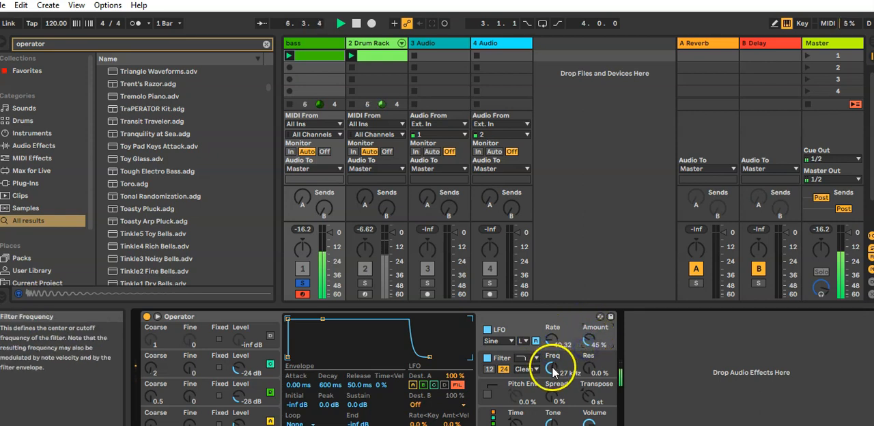
drag(588, 336, 599, 276)
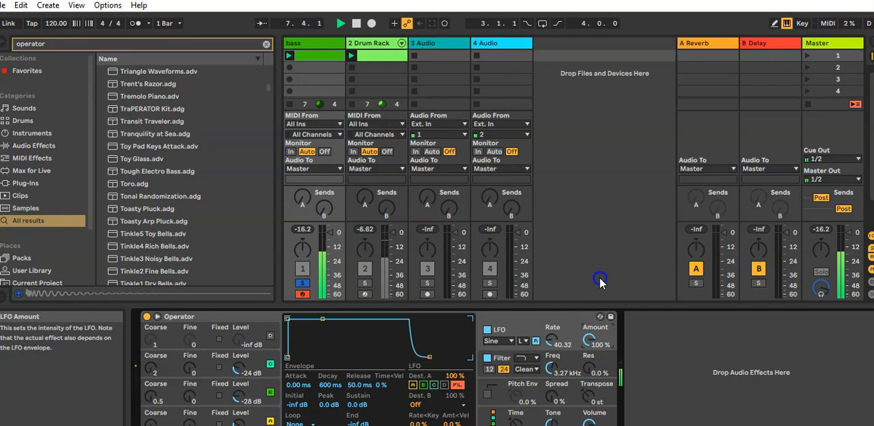
drag(590, 324, 588, 334)
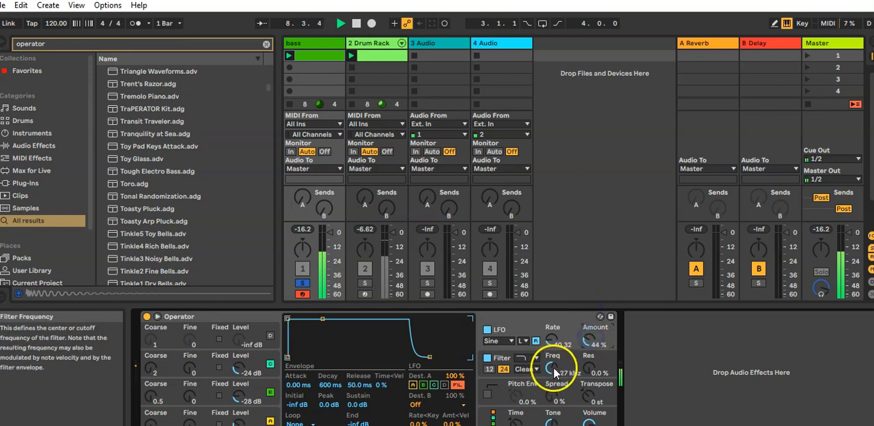
drag(552, 366, 552, 368)
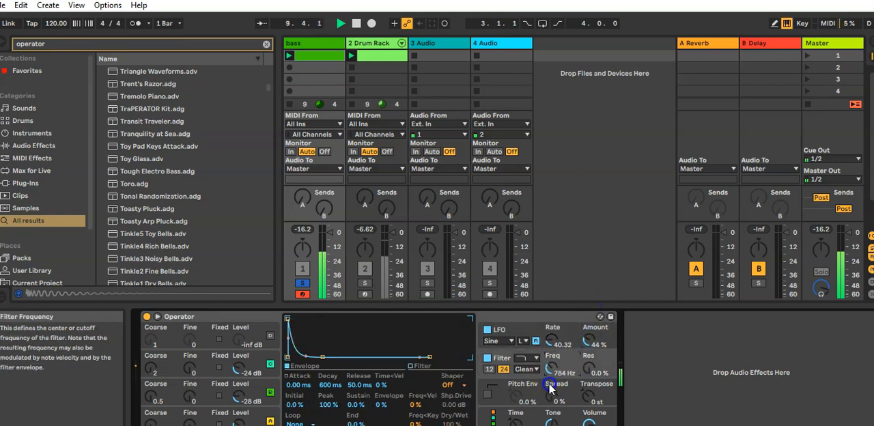
drag(588, 341, 585, 344)
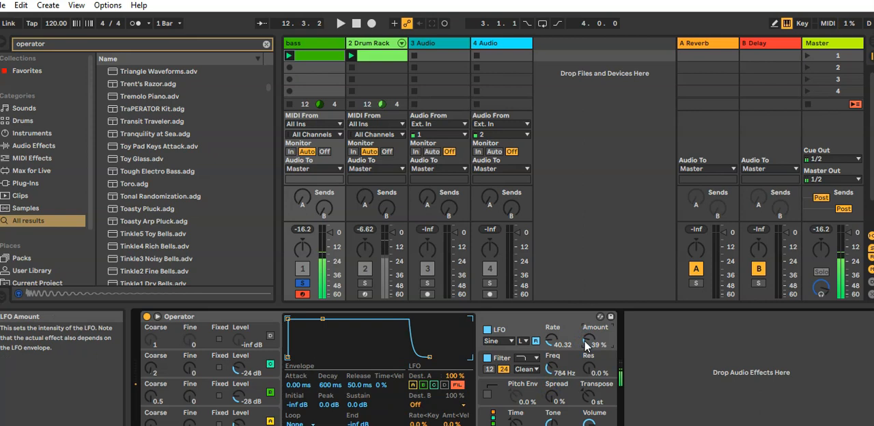
Step: Find Saturator in the browser and add it after Operator on the bass track
click(69, 39)
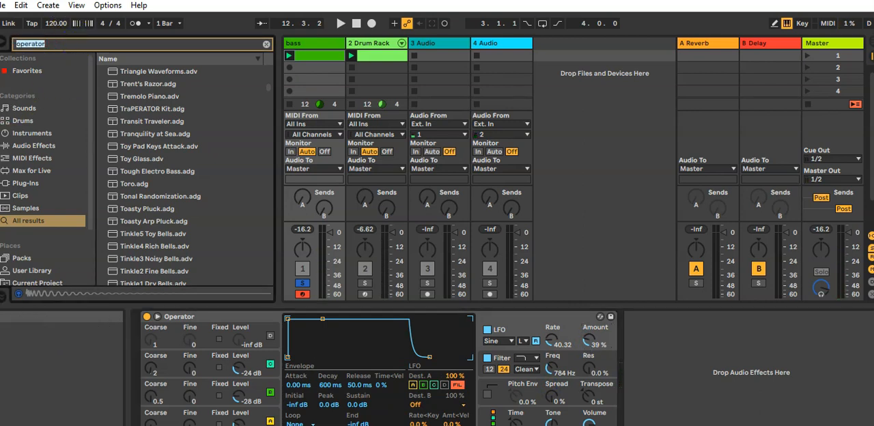
text(satur)
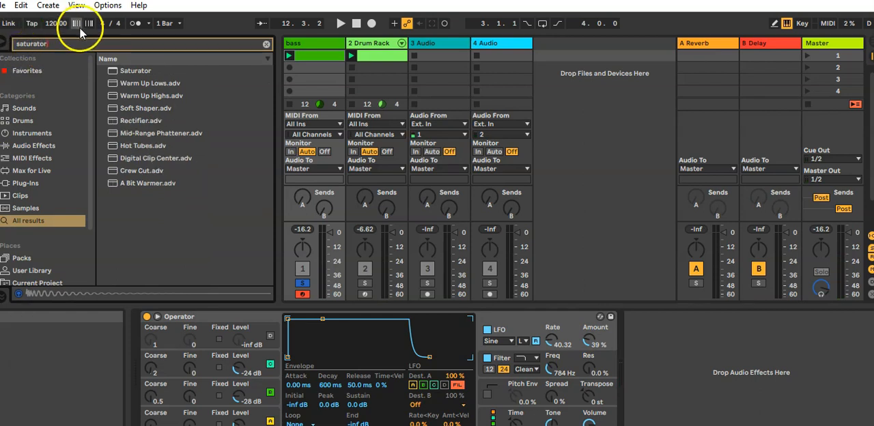
drag(123, 71, 705, 382)
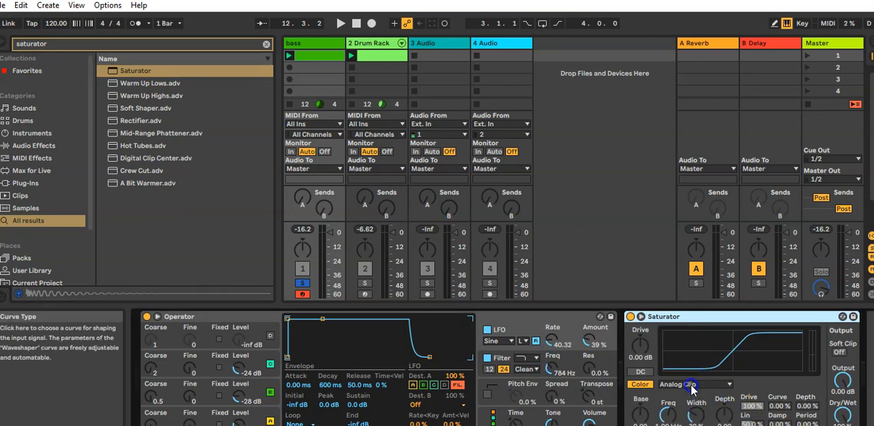
Step: Set the Saturator's curve type to Soft Sine and its drive to 4.00 dB
click(689, 385)
click(675, 404)
drag(649, 386, 654, 413)
click(639, 351)
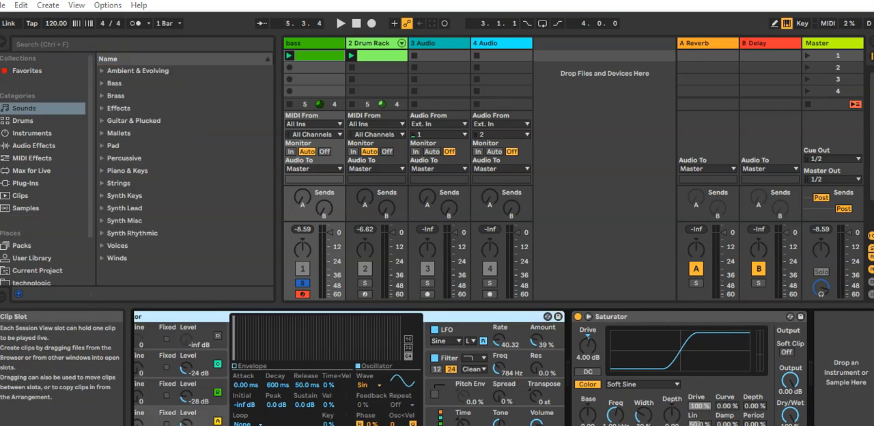
Step: Play the bass clip and compare the sound with the Saturator bypassed and active, then stop playback
click(318, 56)
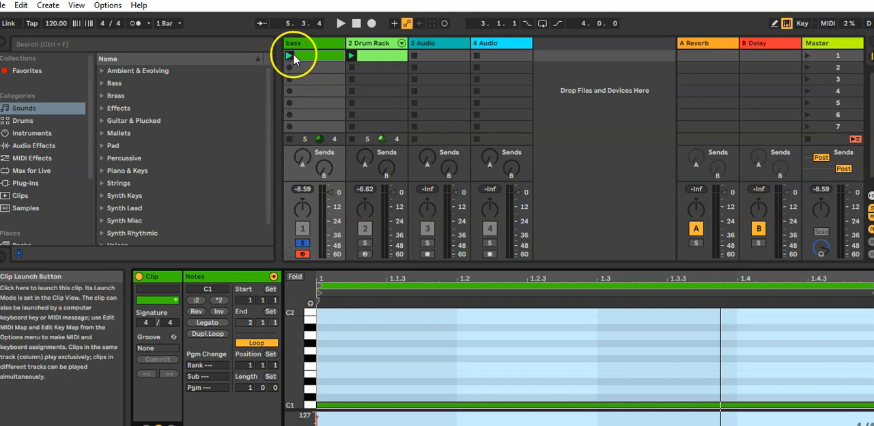
click(292, 53)
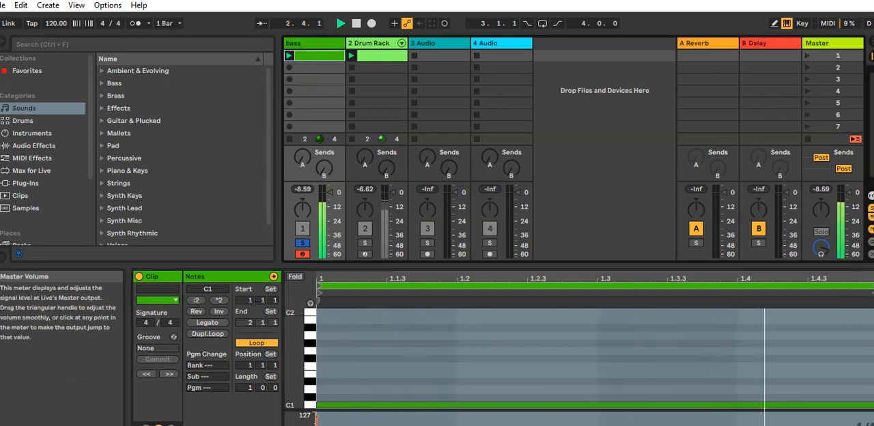
click(785, 424)
click(578, 318)
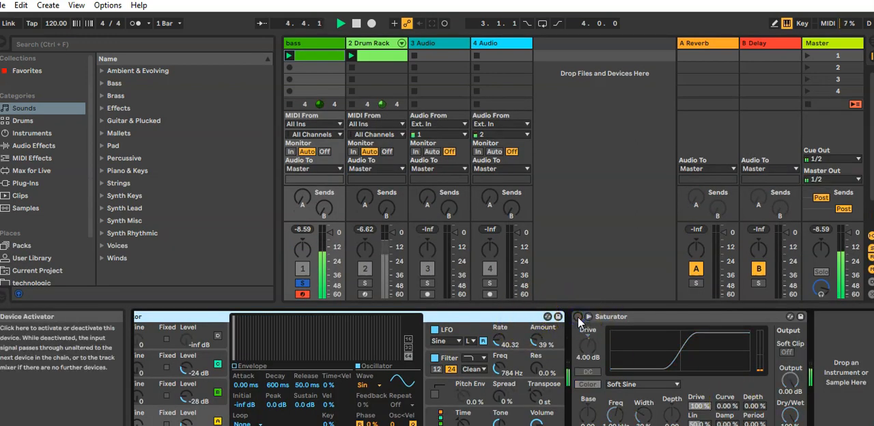
click(578, 317)
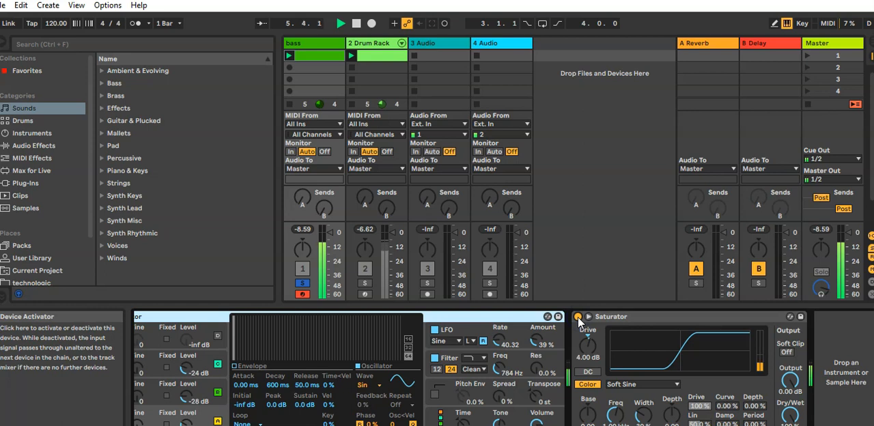
key(space)
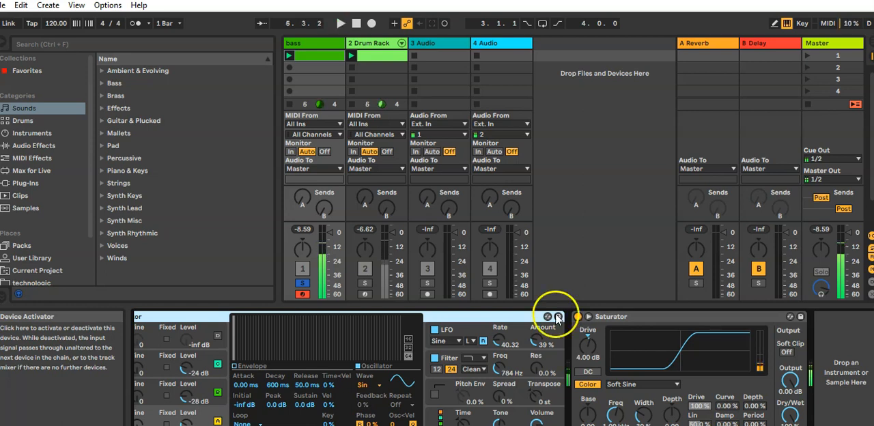
Step: Search the audio effects for chorus and add Chorus after the Saturator on the bass track
click(72, 44)
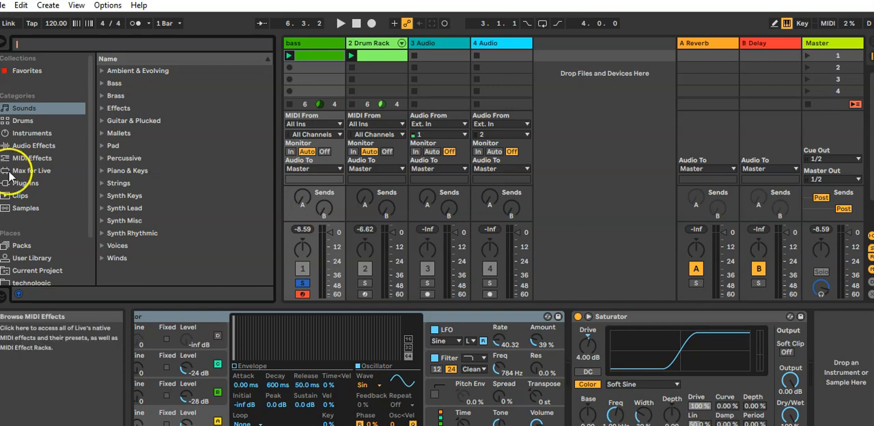
click(24, 145)
click(24, 46)
text(chorus)
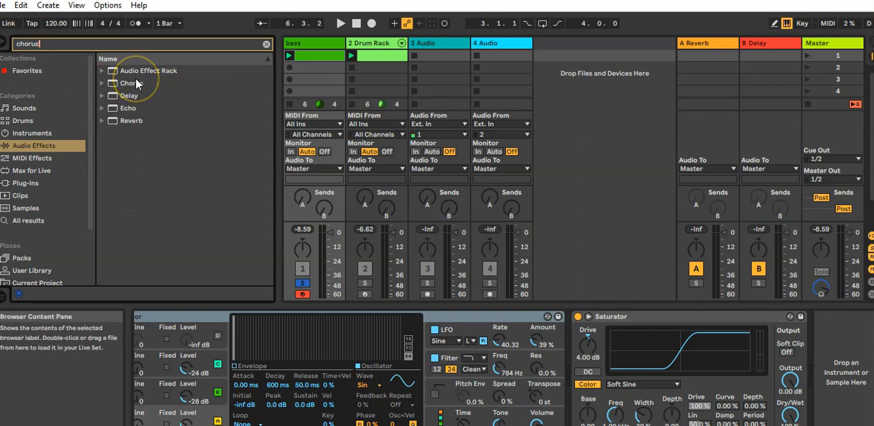
drag(134, 83, 826, 335)
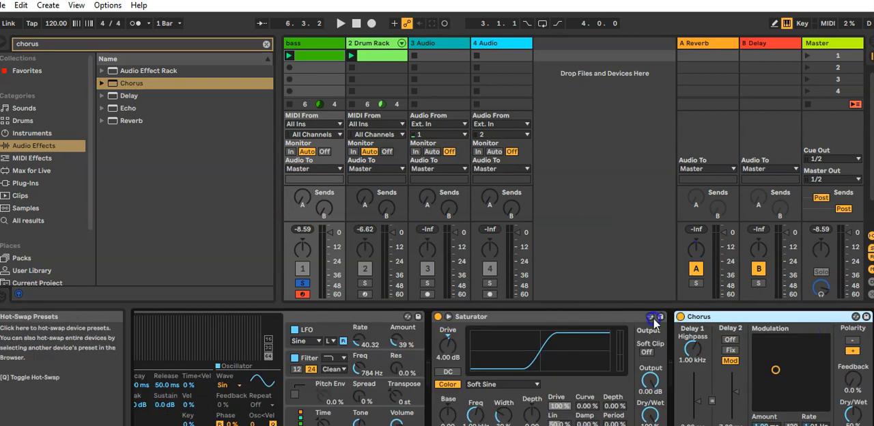
Step: Audition the bass with the Chorus modulation amount and rate turned high, then with both at their minimum
key(space)
drag(792, 368, 816, 375)
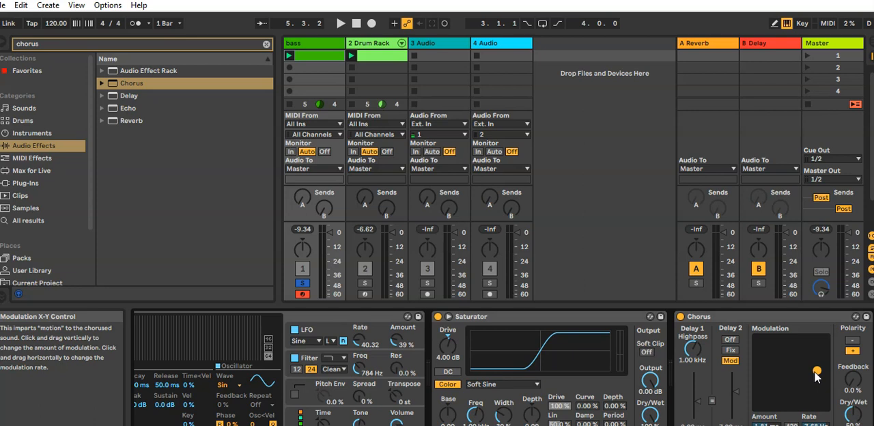
key(space)
drag(816, 373, 821, 347)
key(space)
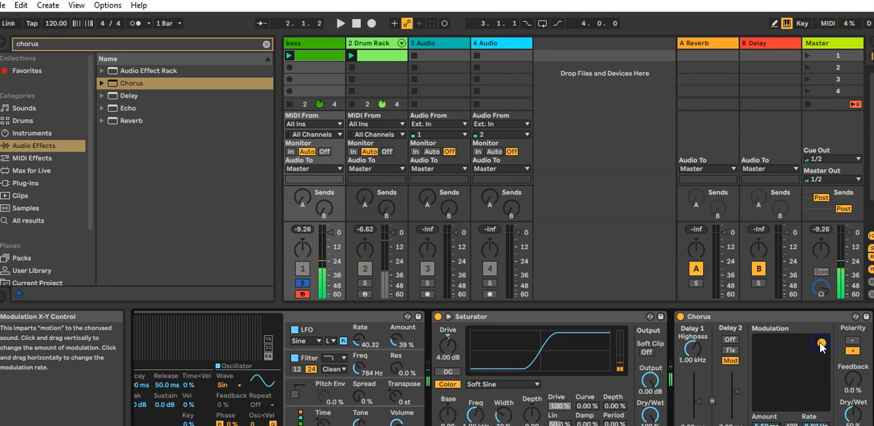
drag(822, 347, 745, 419)
key(space)
key(space)
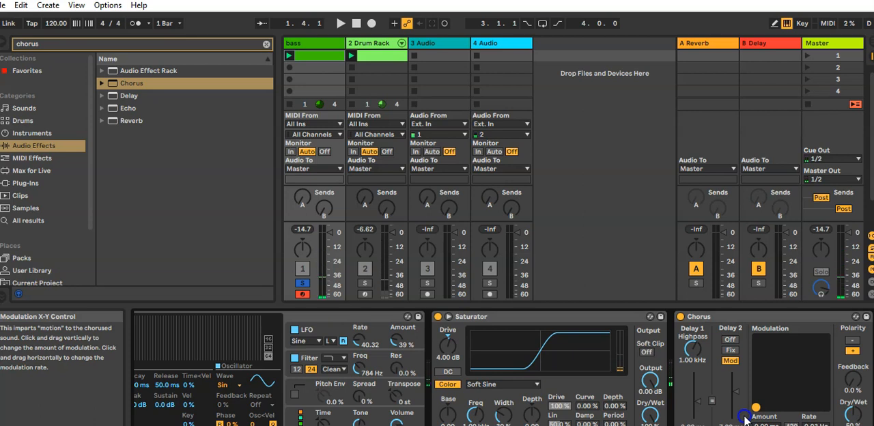
Step: Set the Chorus modulation amount to 1.81 ms at 1.08 Hz and its Dry/Wet to about 63% while auditioning the bass
drag(744, 415, 764, 381)
key(space)
key(space)
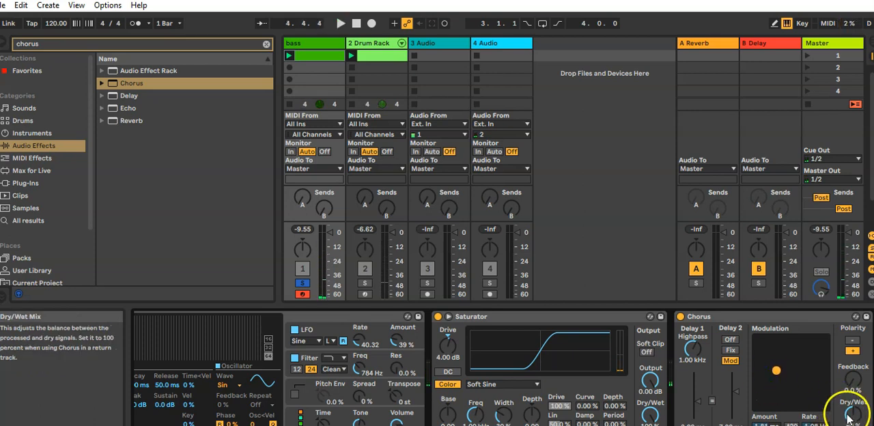
key(space)
mouse_move(855, 416)
mouse_down()
mouse_move(852, 370)
mouse_move(849, 417)
mouse_move(845, 407)
mouse_up()
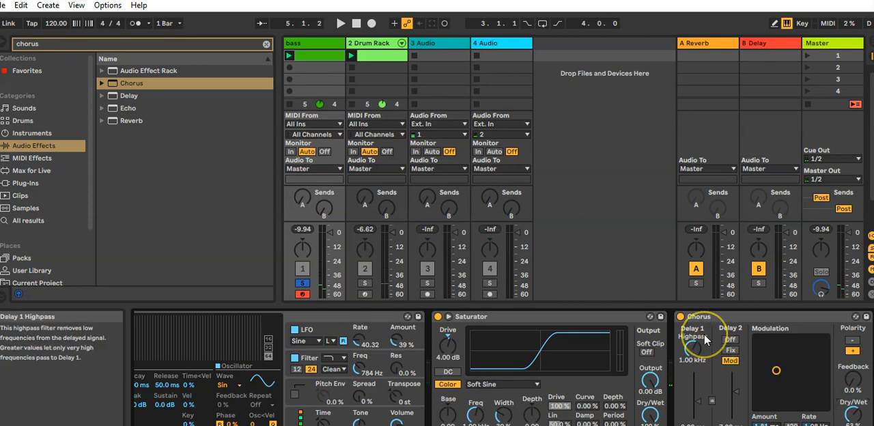
click(75, 46)
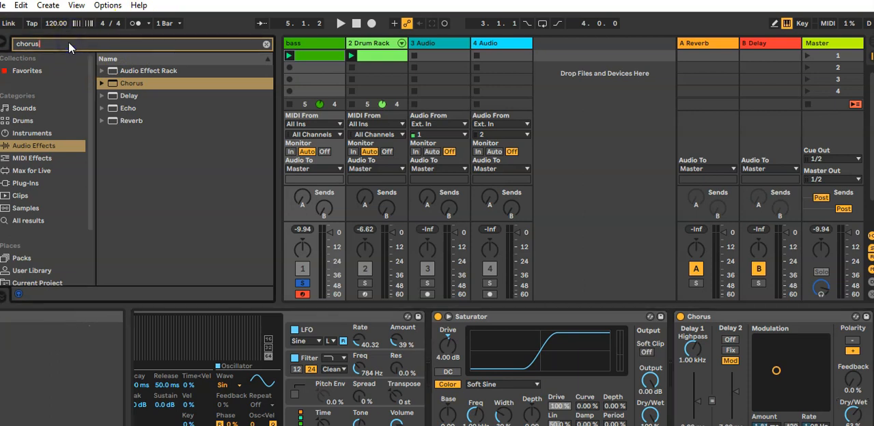
key(ctrl+a)
text(compress)
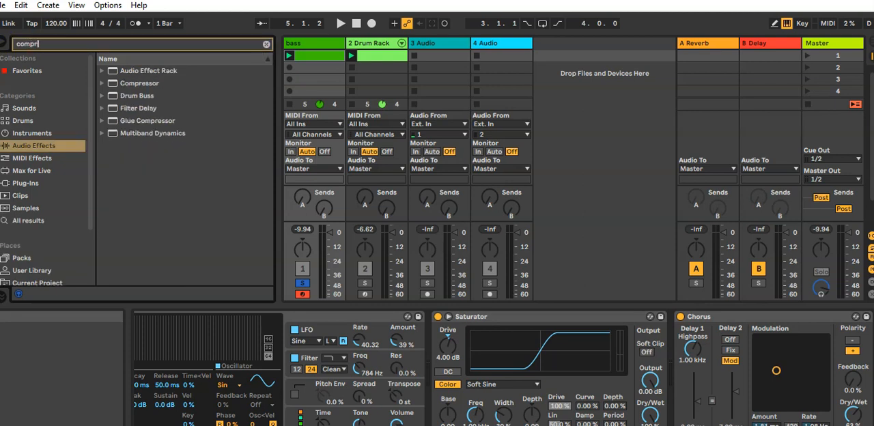
click(101, 82)
click(101, 83)
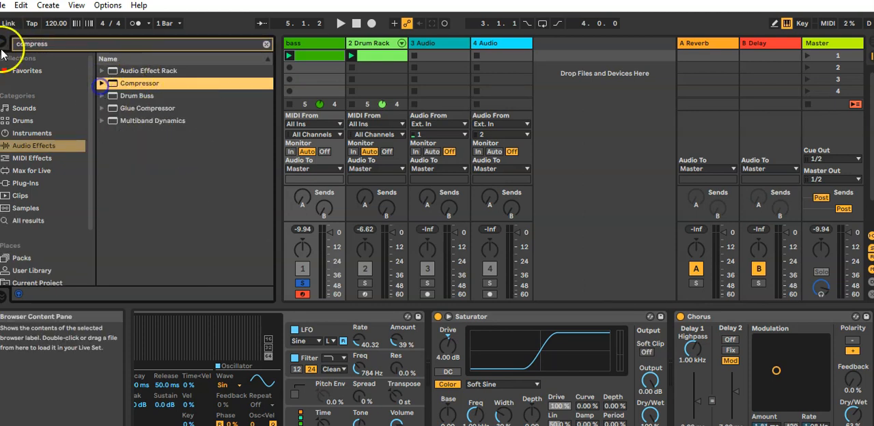
Step: Search the audio effects for "glue comp" and add Glue Compressor to the end of the bass track's device chain
click(61, 43)
key(ctrl+a)
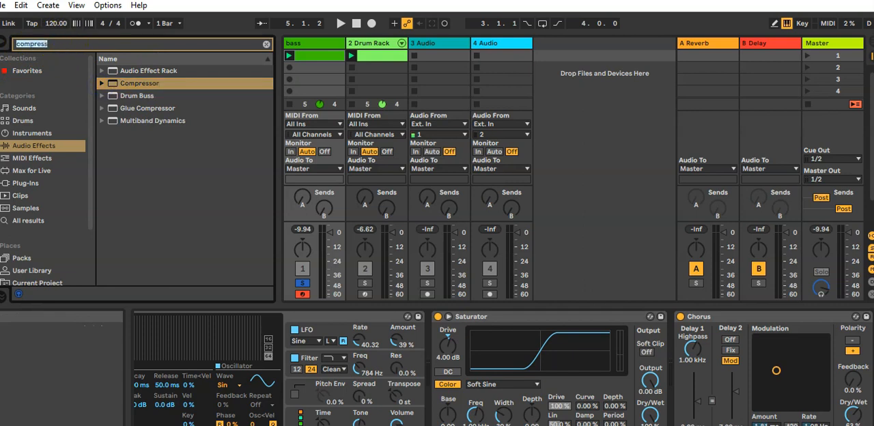
text(glue)
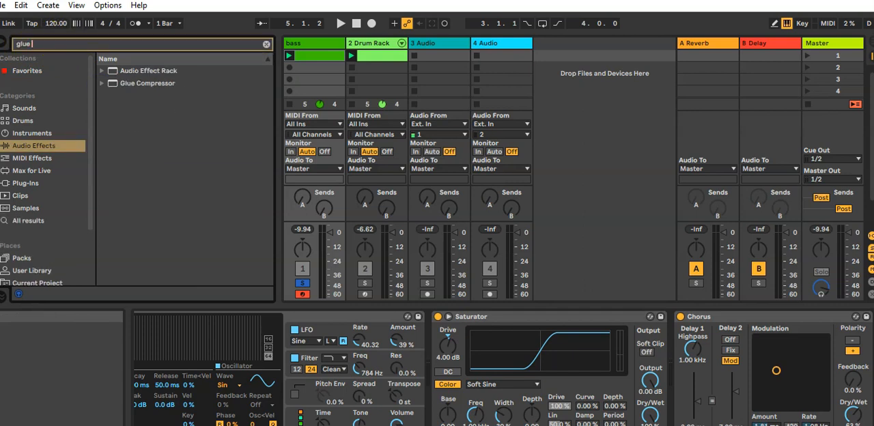
text( comp)
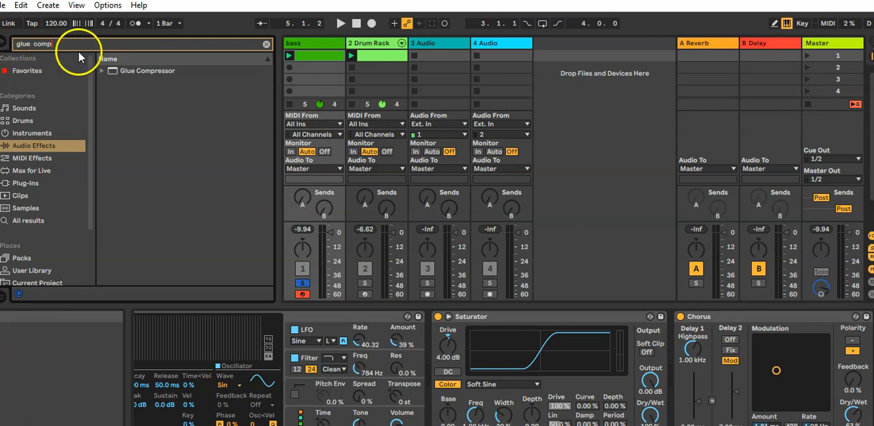
double_click(130, 73)
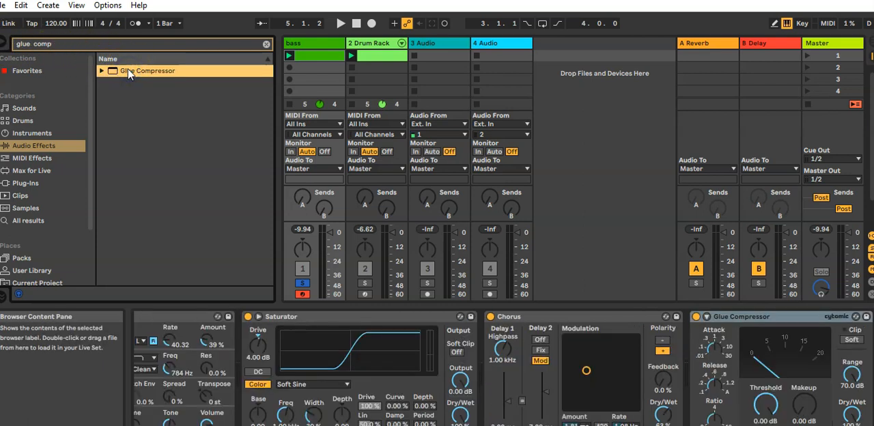
Step: Set the Glue Compressor's threshold to -30.5 dB and makeup to 8.57 dB, and lower its release and attack
drag(765, 404, 798, 376)
click(712, 386)
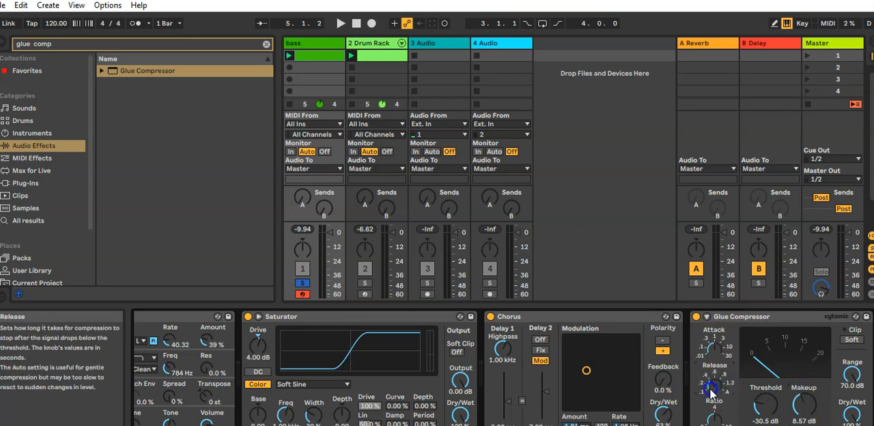
click(714, 349)
drag(715, 349, 707, 360)
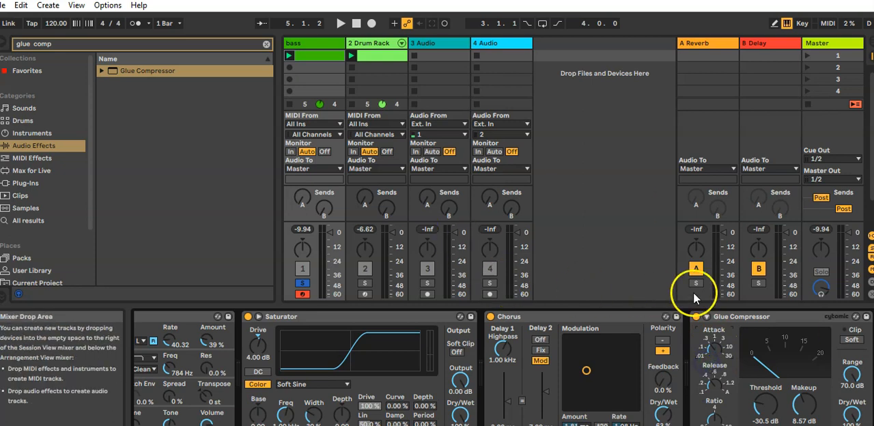
Step: Enable the Glue Compressor's sidechain with 2-Drum Rack as the source, tapped at Drum Rack | Kick-909 | Pre FX
click(706, 317)
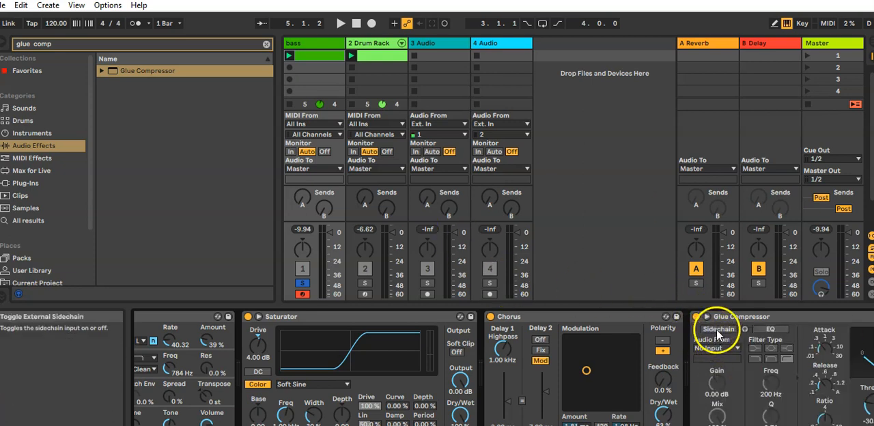
click(713, 348)
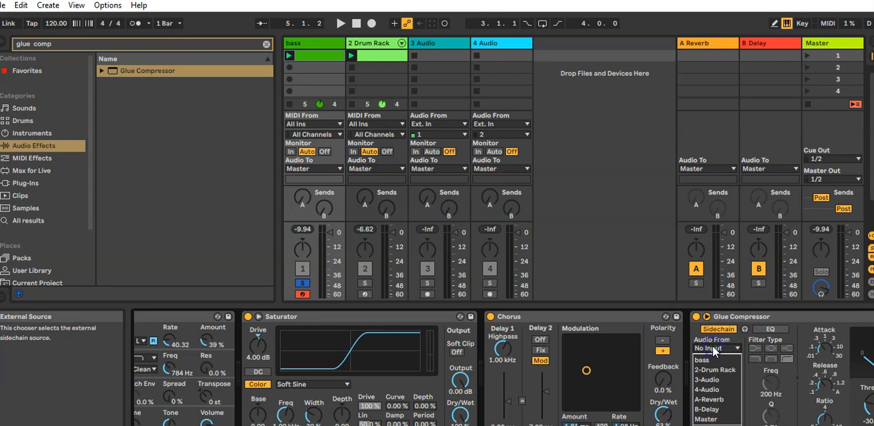
click(715, 370)
click(715, 359)
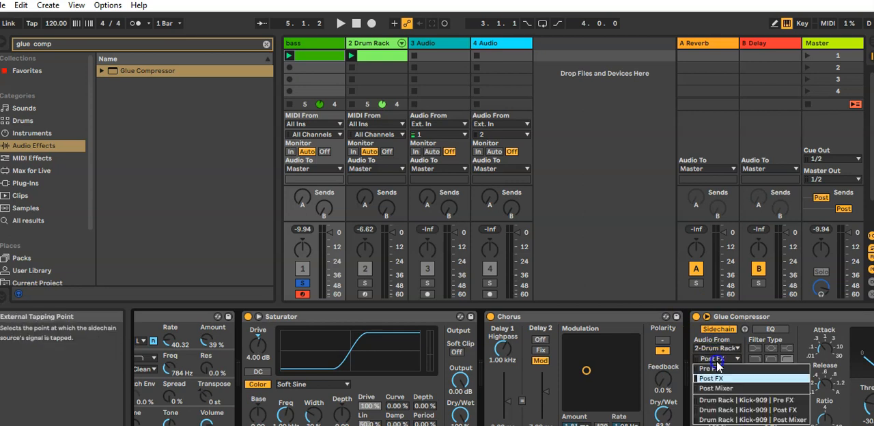
click(722, 402)
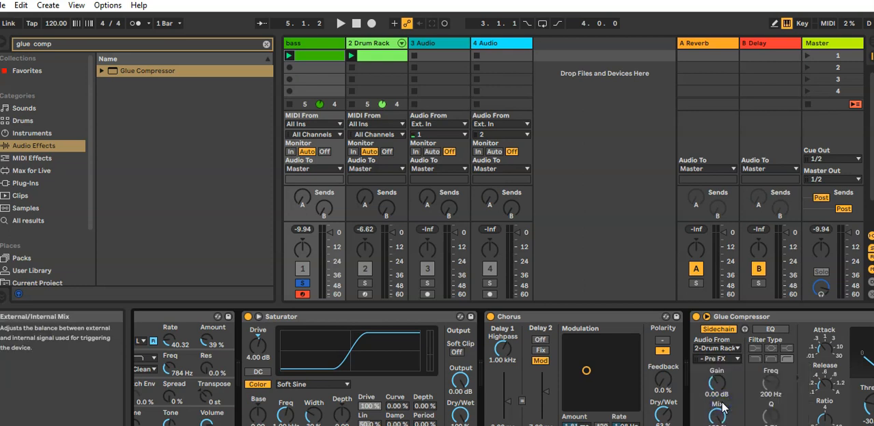
Step: Inspect the Glue Compressor's sidechain tap point options and play scene 1 to audition the sidechained bass
click(726, 358)
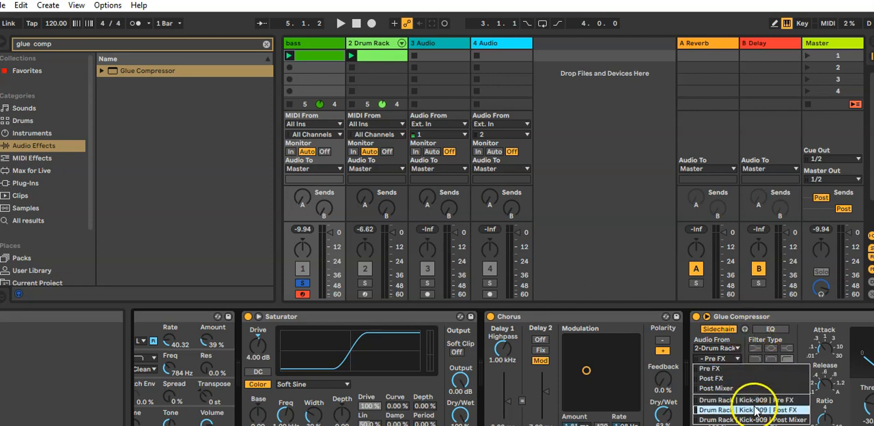
click(767, 319)
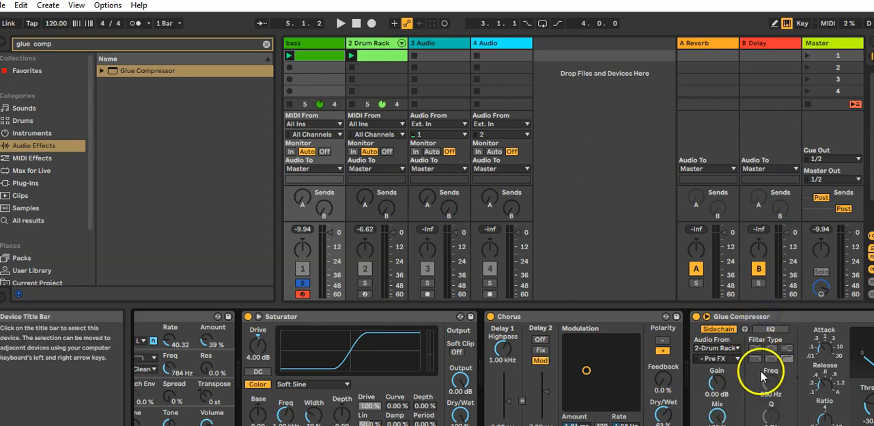
click(807, 55)
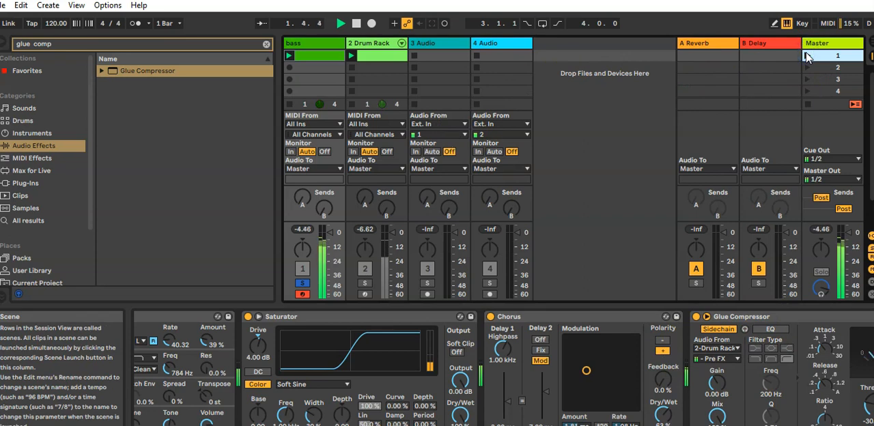
key(space)
Step: Set the Glue Compressor's threshold to -34.3 dB and range to 15.1 dB during playback, and unsolo the bass track
click(836, 425)
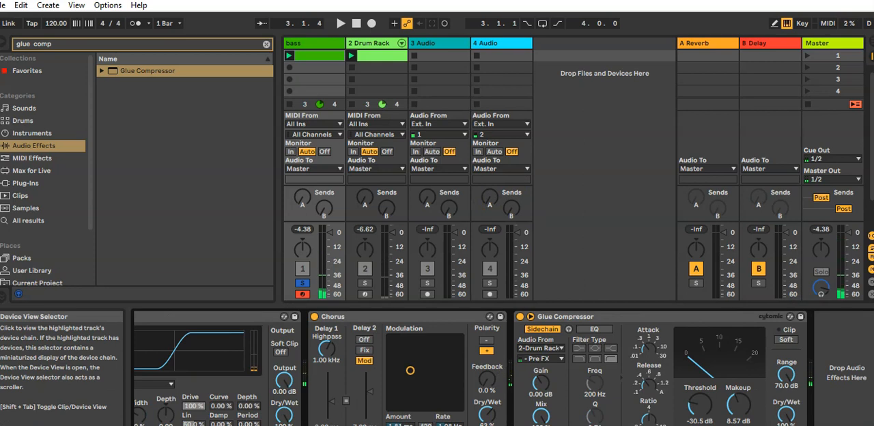
key(space)
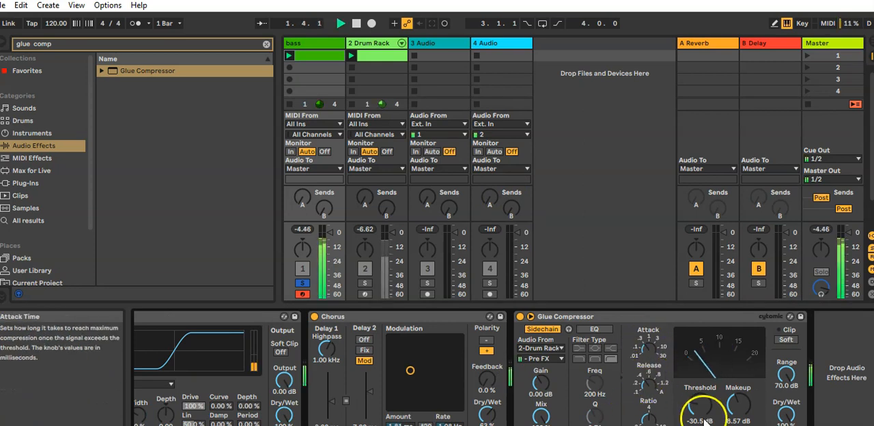
drag(694, 404, 698, 409)
drag(786, 374, 777, 405)
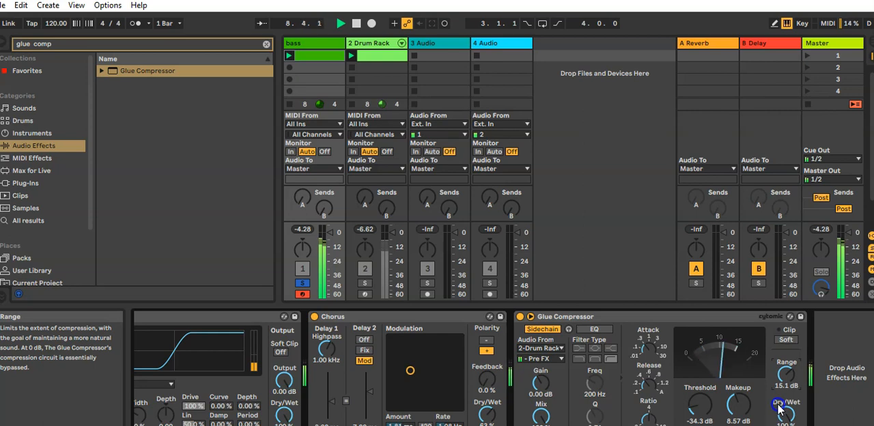
click(306, 284)
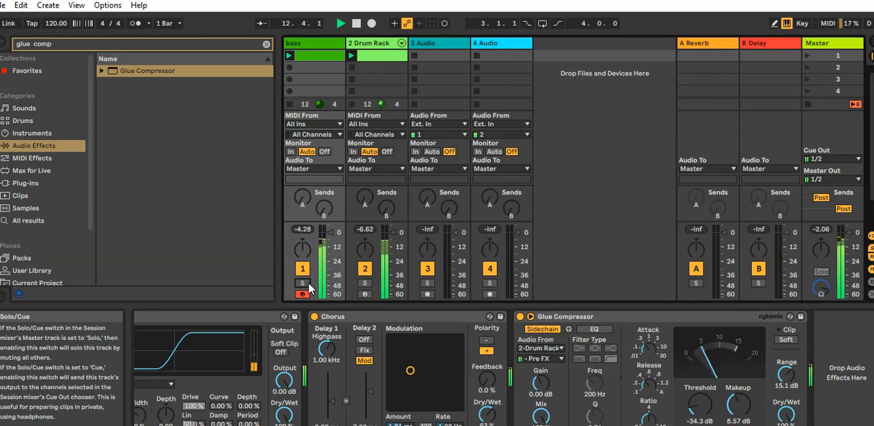
click(807, 56)
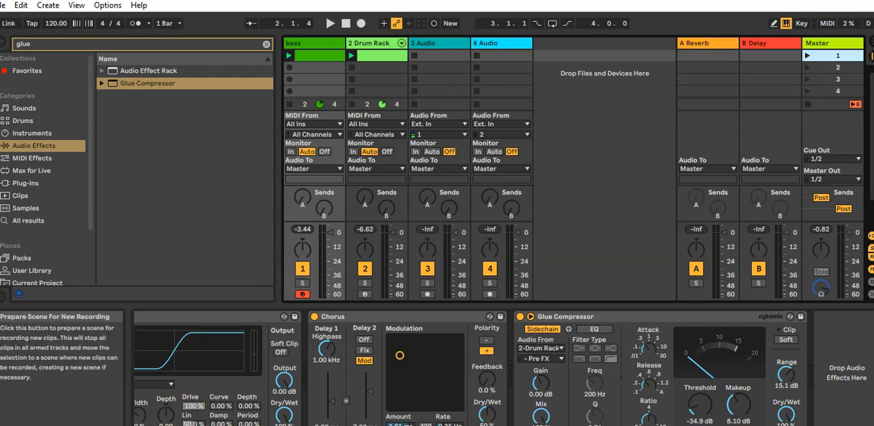
Step: Group all devices on the bass track into an Instrument Rack and show its macro controls
click(302, 53)
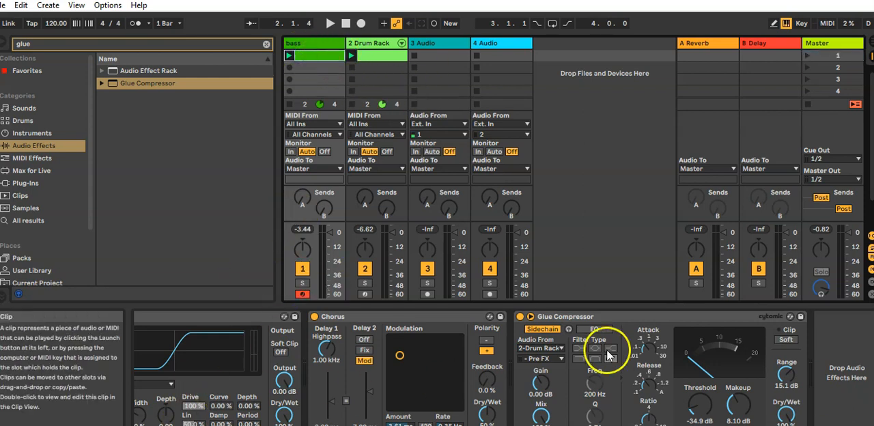
click(771, 424)
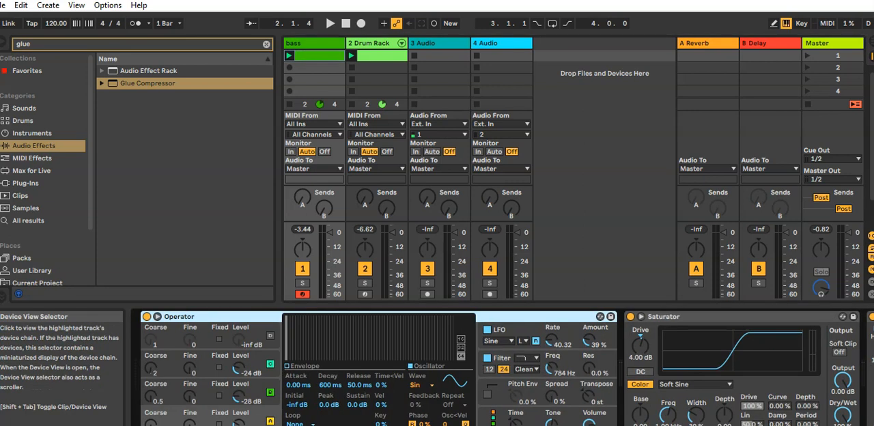
click(206, 316)
key(ctrl+a)
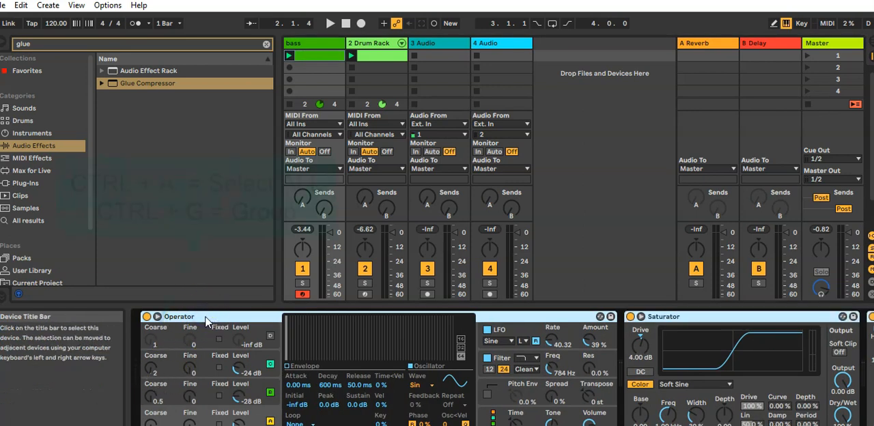
key(ctrl+g)
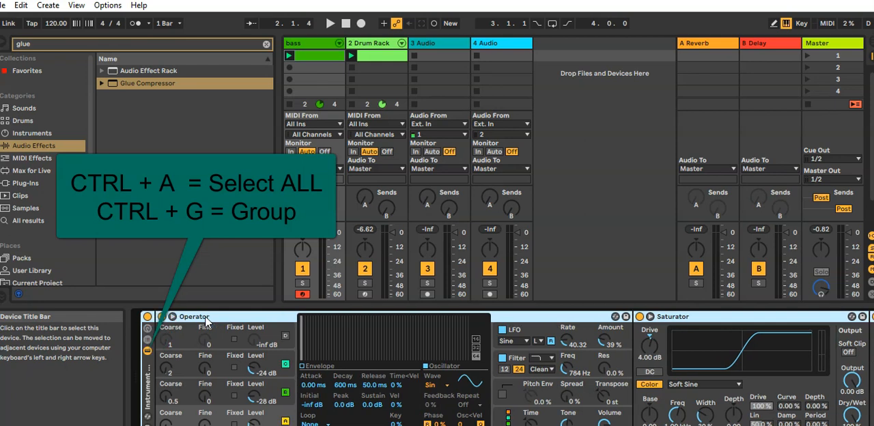
click(147, 329)
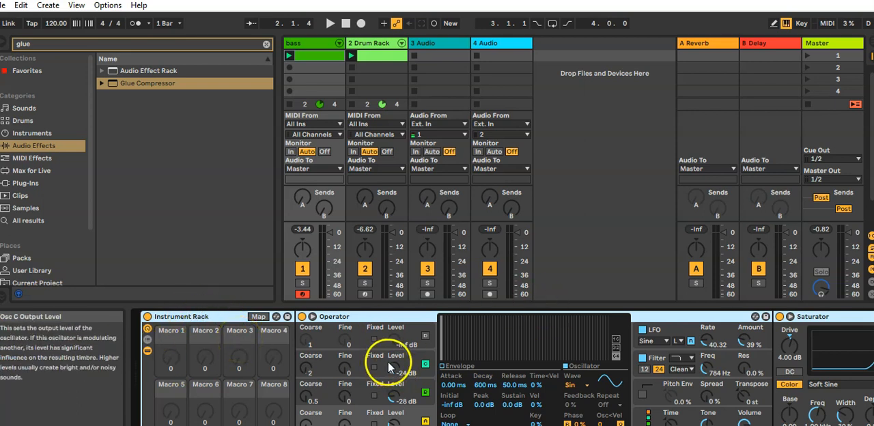
Step: Map Operator's oscillator C level, oscillator B level and filter resonance to the rack's Macros 1, 2 and 3
mouse_move(782, 425)
mouse_down()
mouse_move(821, 425)
mouse_move(781, 425)
mouse_up()
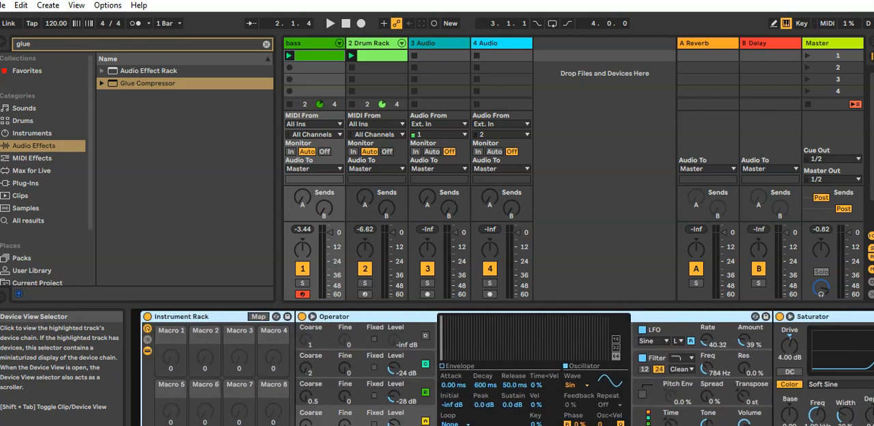
right_click(399, 371)
click(435, 290)
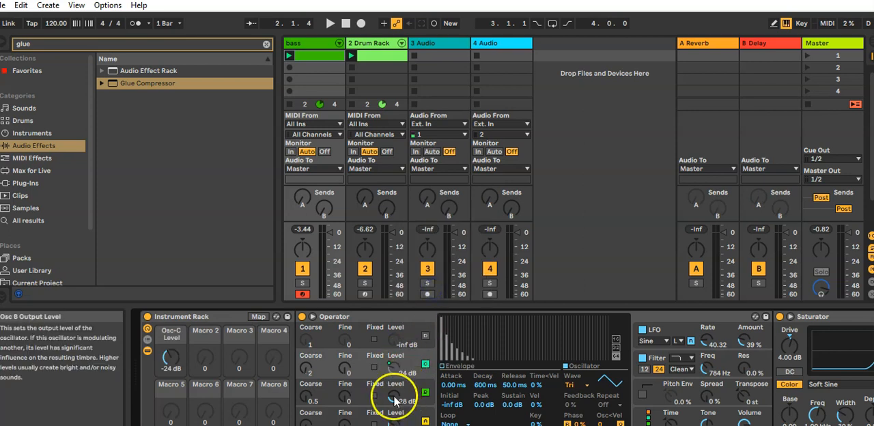
right_click(393, 393)
click(428, 334)
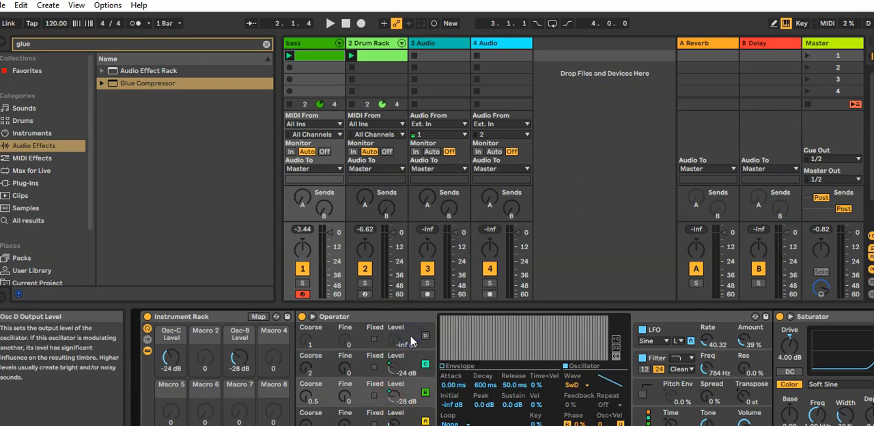
right_click(399, 396)
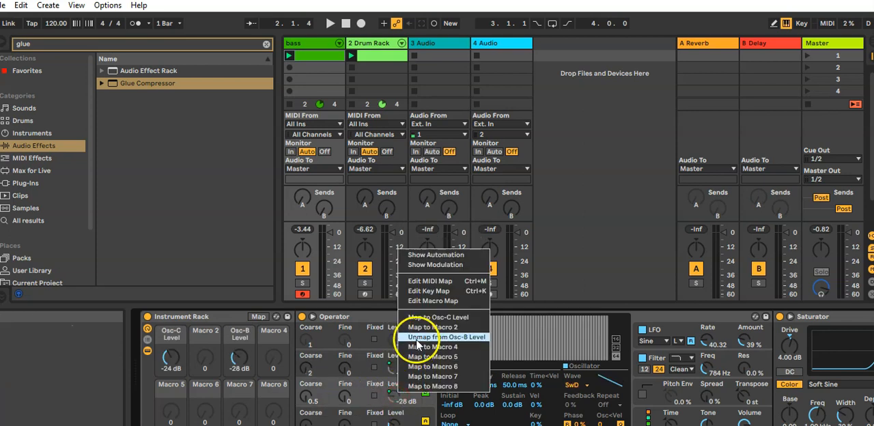
click(420, 328)
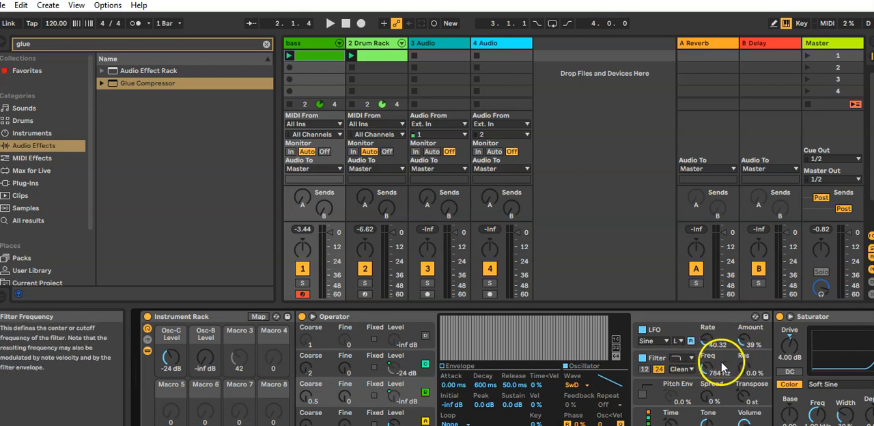
right_click(742, 362)
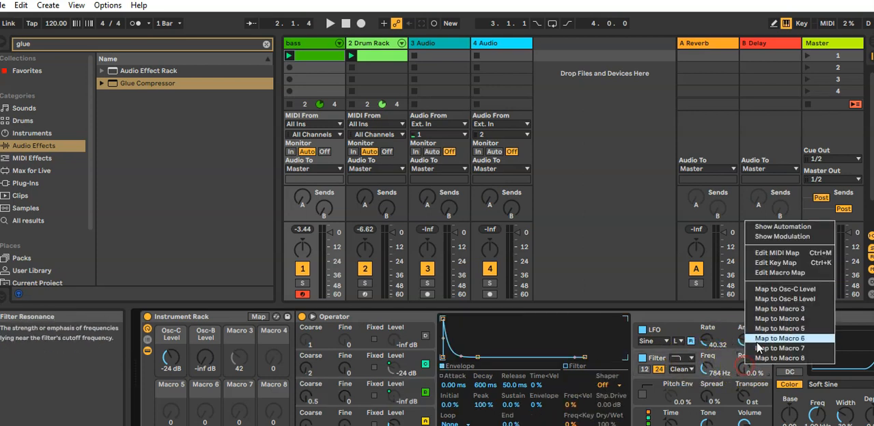
click(768, 309)
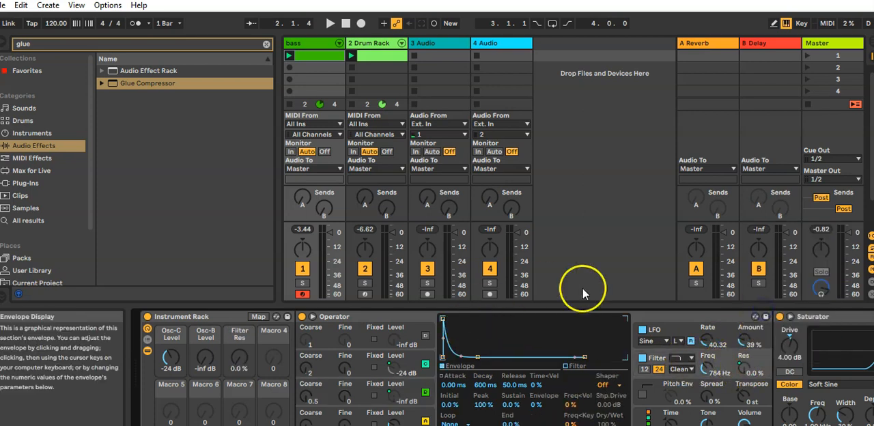
Step: Play scene 1 and adjust the macros to -32 dB Osc-C Level, -38 dB Osc-B Level and 39% Filter Res
click(853, 56)
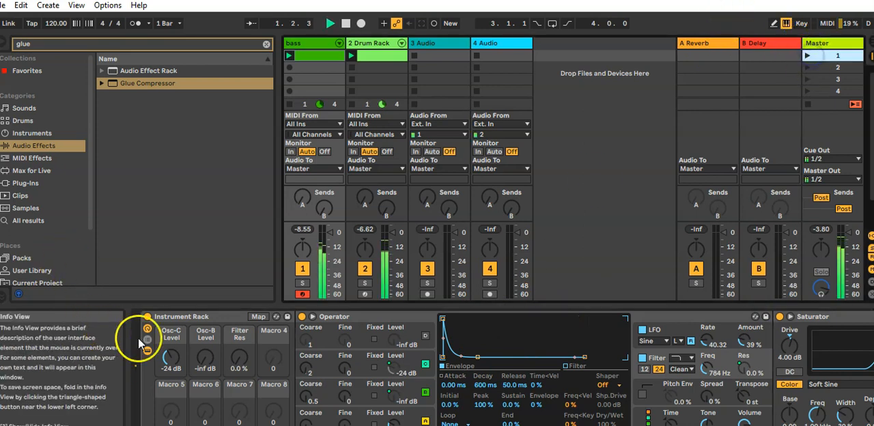
drag(166, 365, 174, 340)
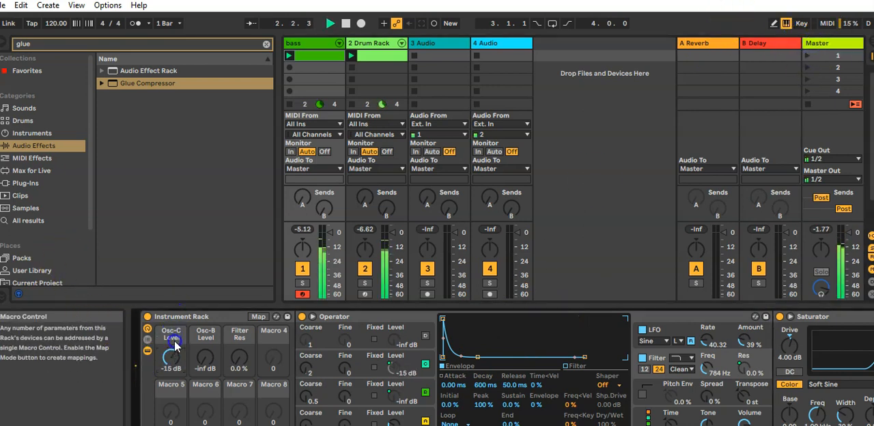
drag(172, 389, 258, 338)
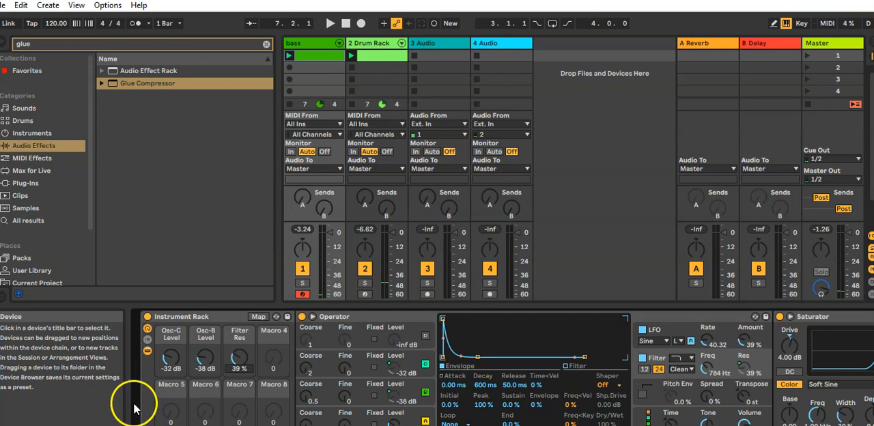
Step: Show the Osc-C Level macro's automation in the bass clip and insert a sine shape into its envelope
click(170, 358)
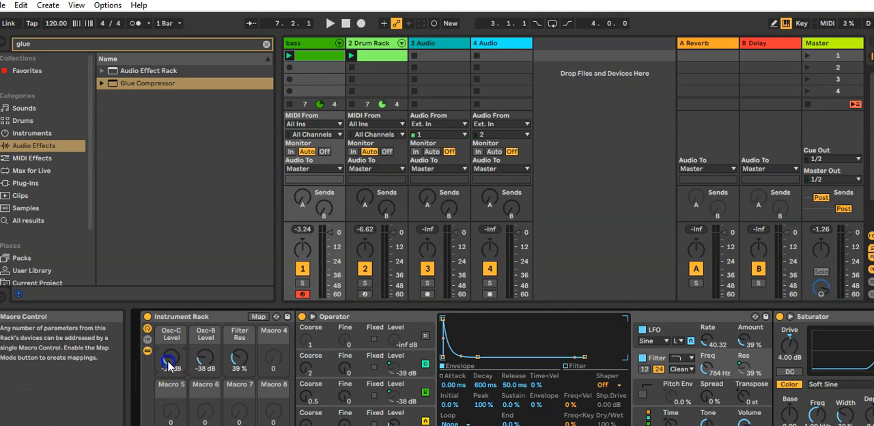
click(169, 361)
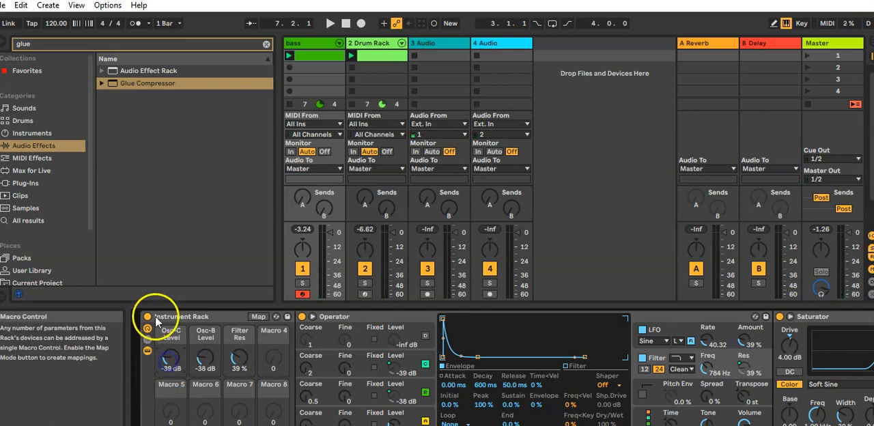
click(172, 356)
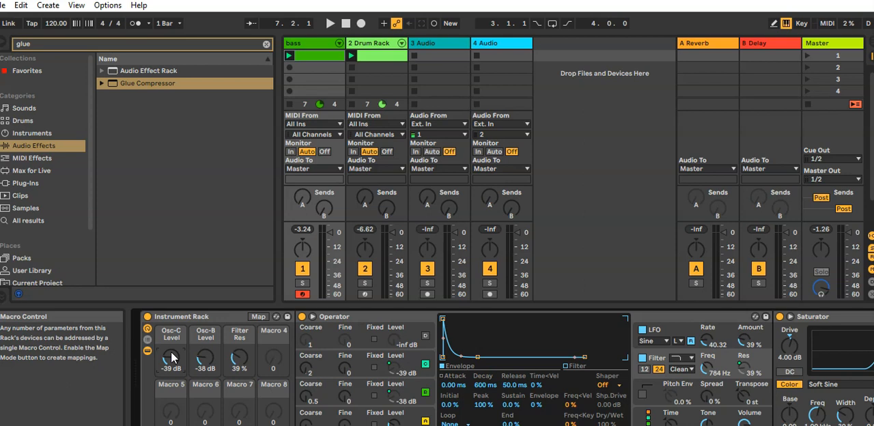
right_click(171, 357)
click(227, 173)
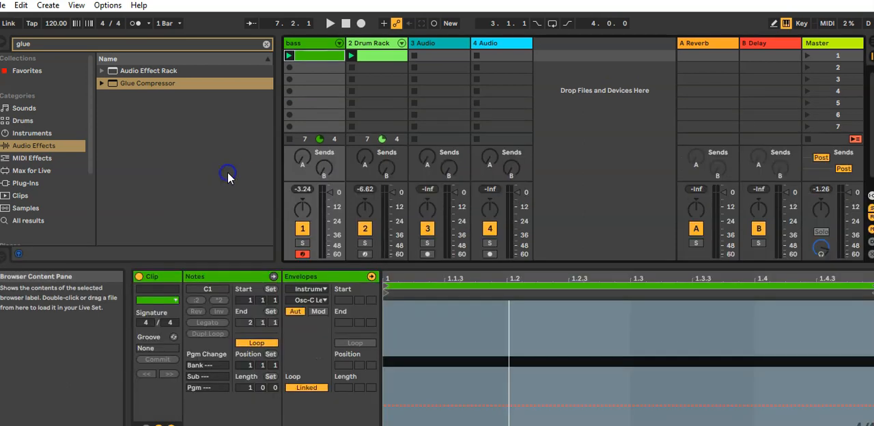
right_click(443, 330)
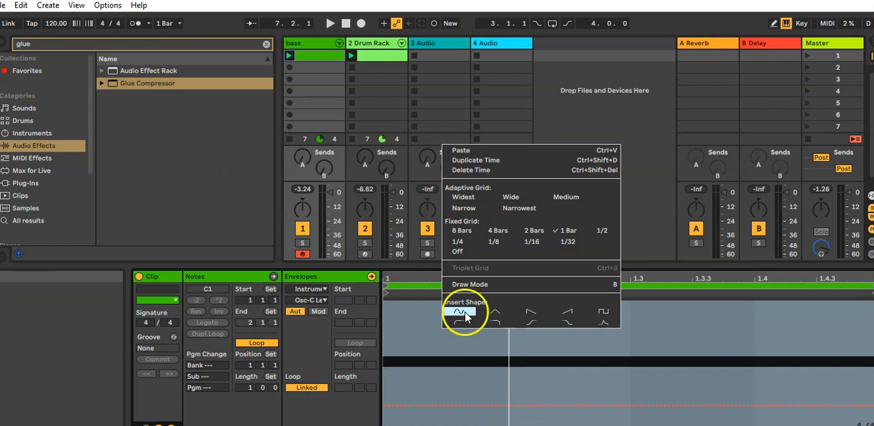
click(460, 312)
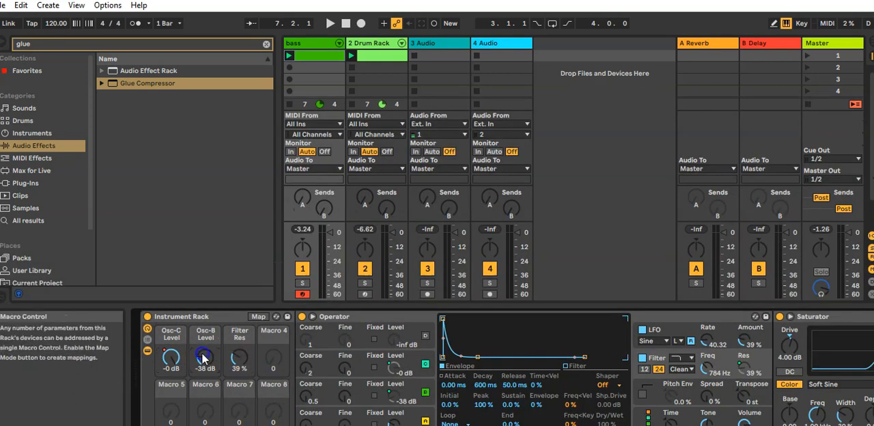
Step: Show the Osc-B Level macro's automation in the bass clip and insert a sine shape into its envelope
right_click(203, 356)
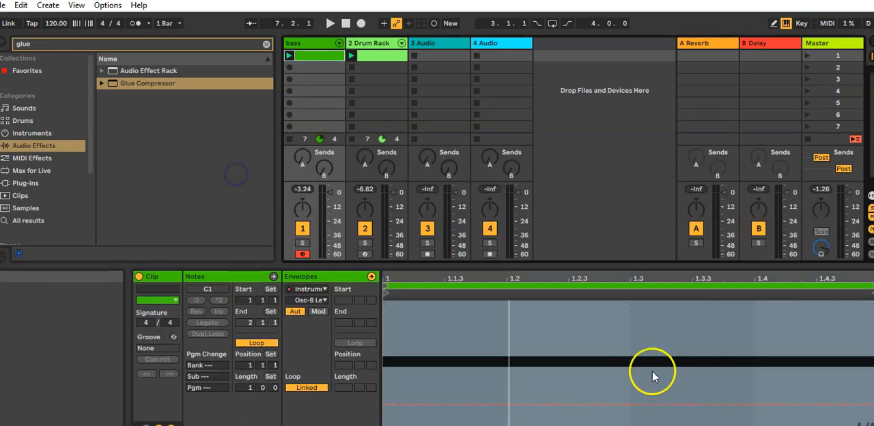
right_click(629, 350)
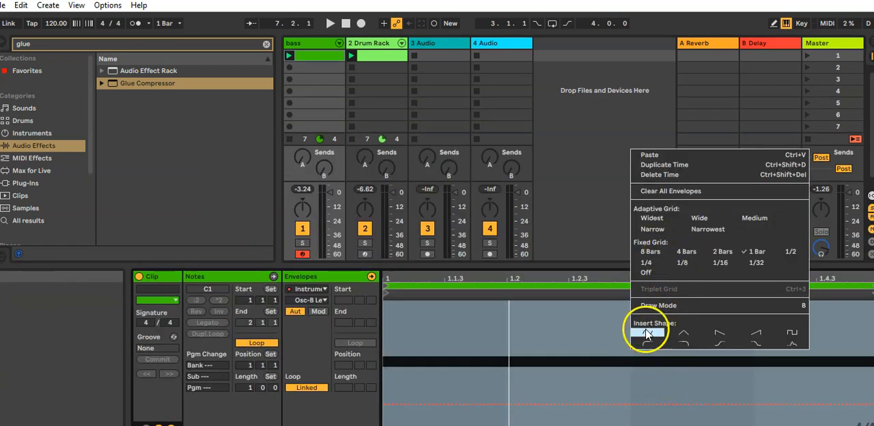
click(647, 332)
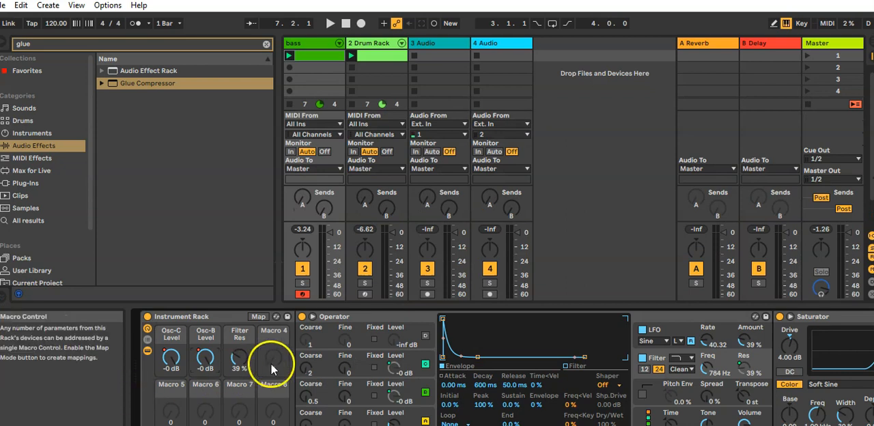
Step: Show the Filter Res macro's automation in the bass clip and insert a sine shape into its envelope
right_click(240, 355)
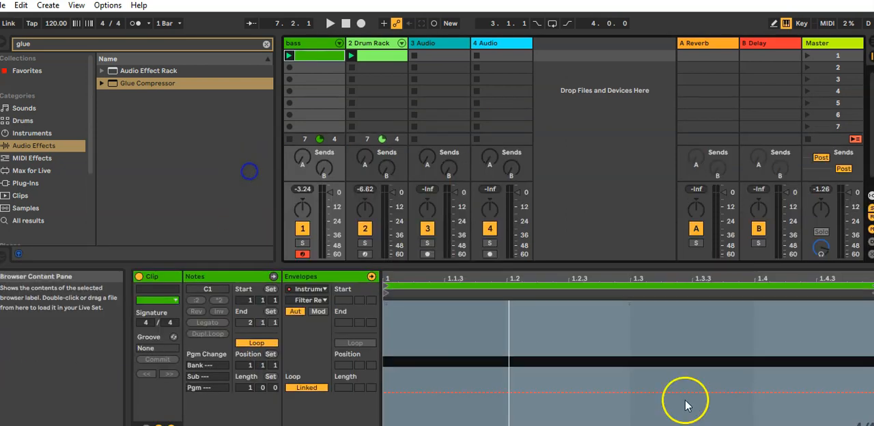
right_click(645, 334)
click(664, 315)
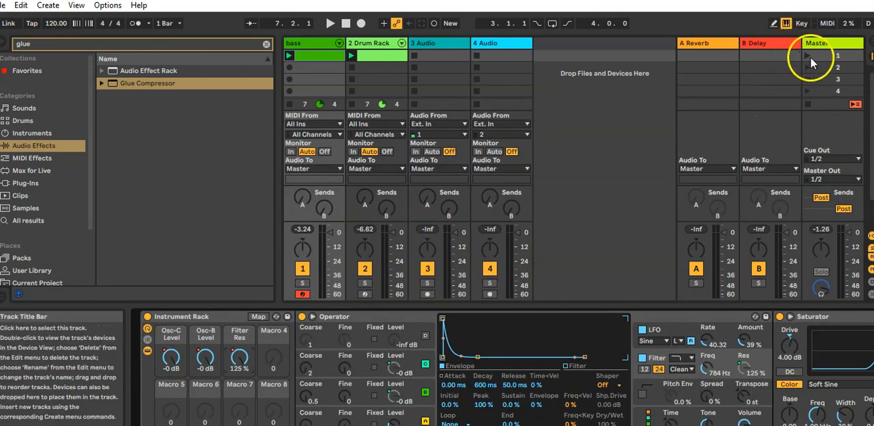
Step: Search the audio effects for "limit", add Limiter to the Master track and audition the result
click(72, 45)
text(limit)
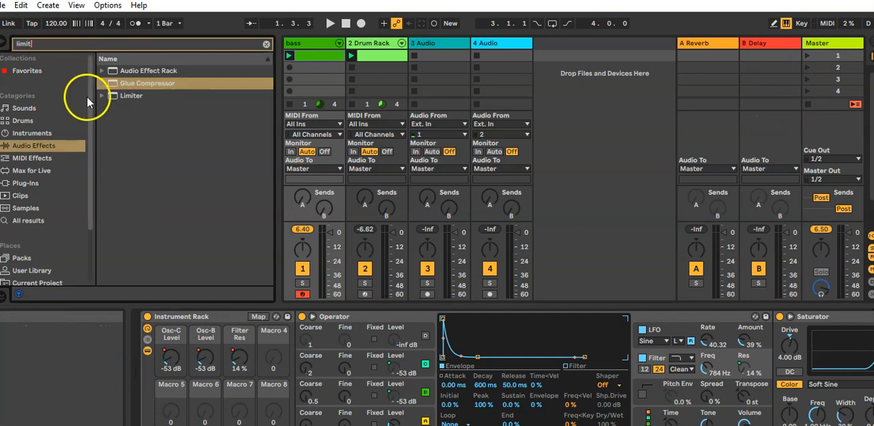
click(120, 95)
drag(119, 95, 814, 84)
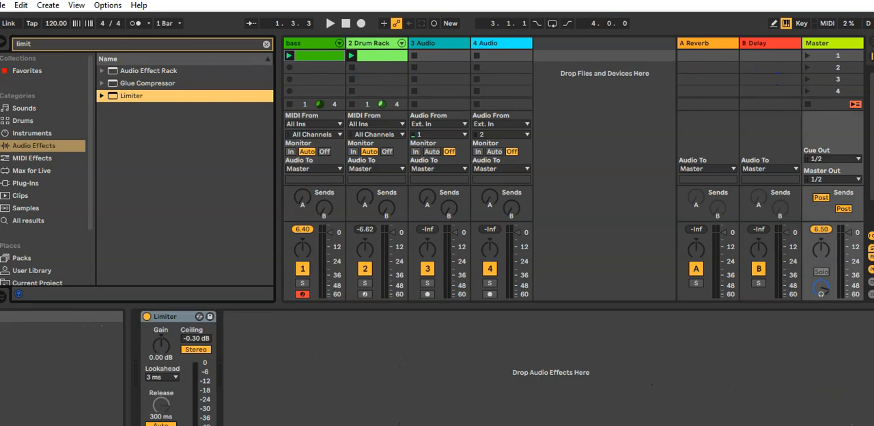
key(space)
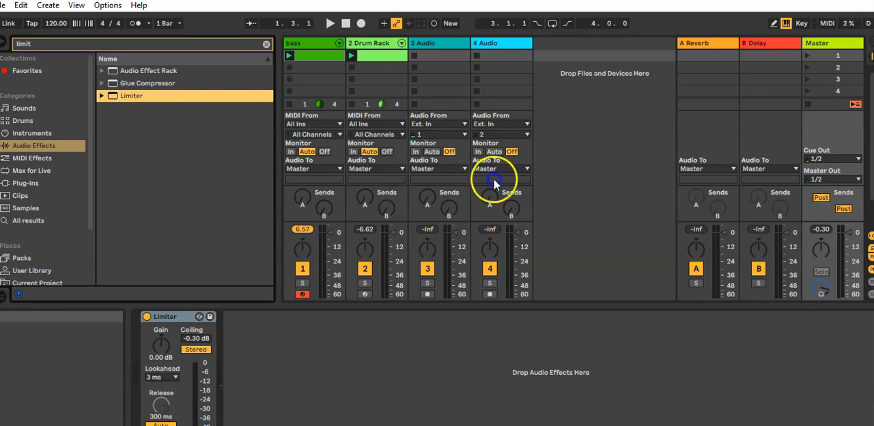
Step: Show the bass Instrument Rack's macro mappings and invert the range of the Osc-C Level mapping
click(309, 55)
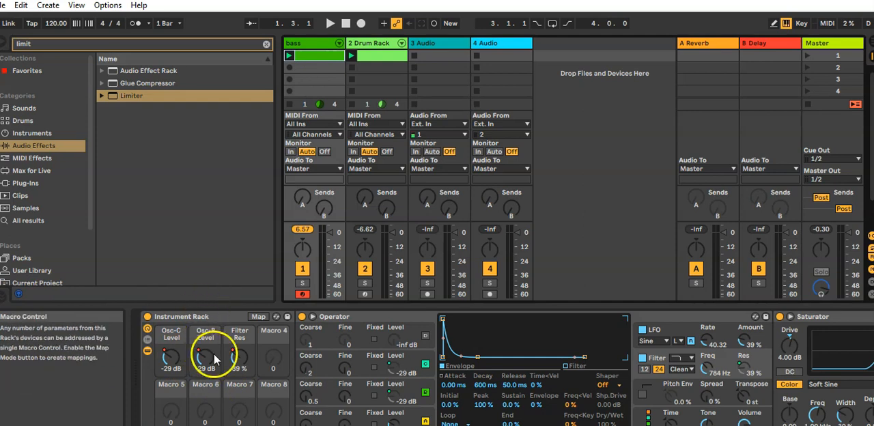
click(258, 318)
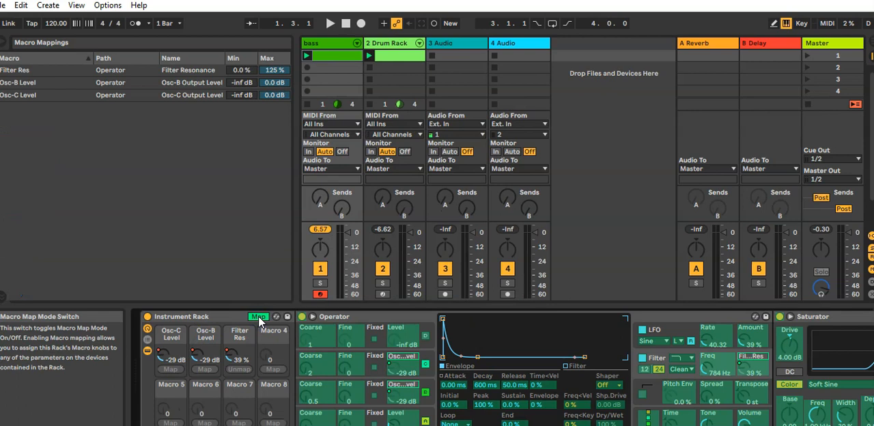
click(241, 81)
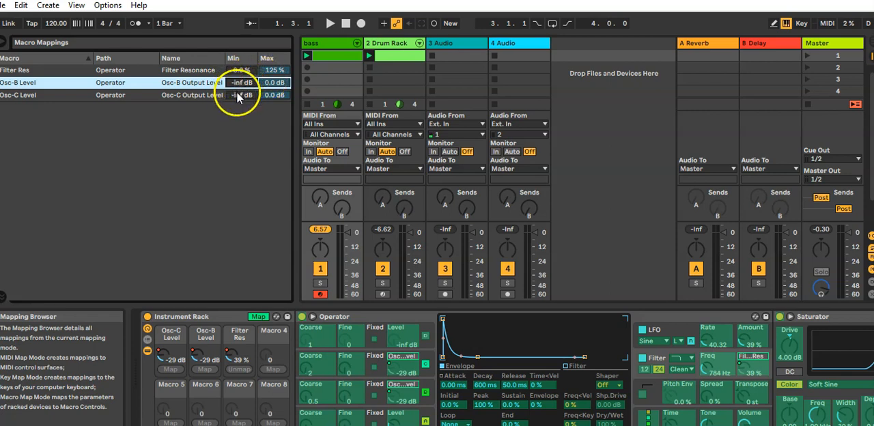
click(239, 97)
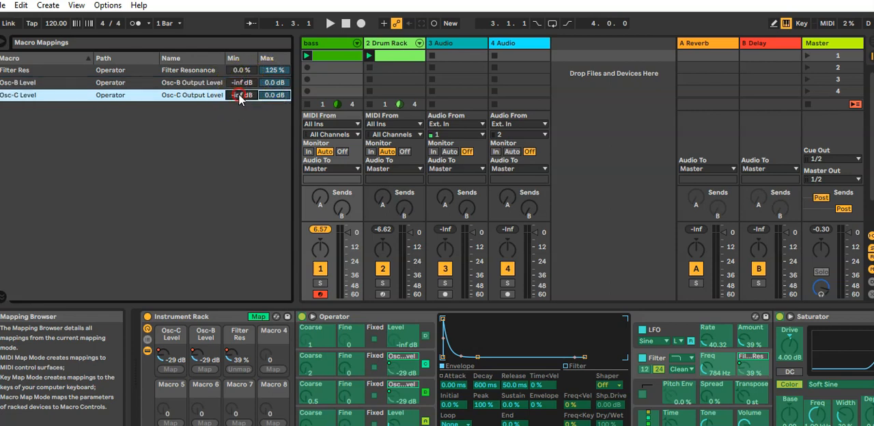
right_click(196, 95)
click(208, 100)
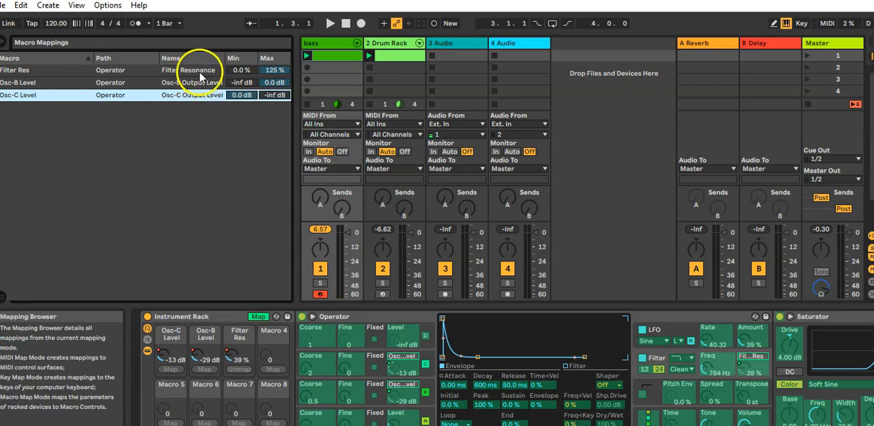
Step: Invert the range of the Filter Res mapping and launch scene 1 to audition the change
click(201, 70)
right_click(205, 71)
click(211, 77)
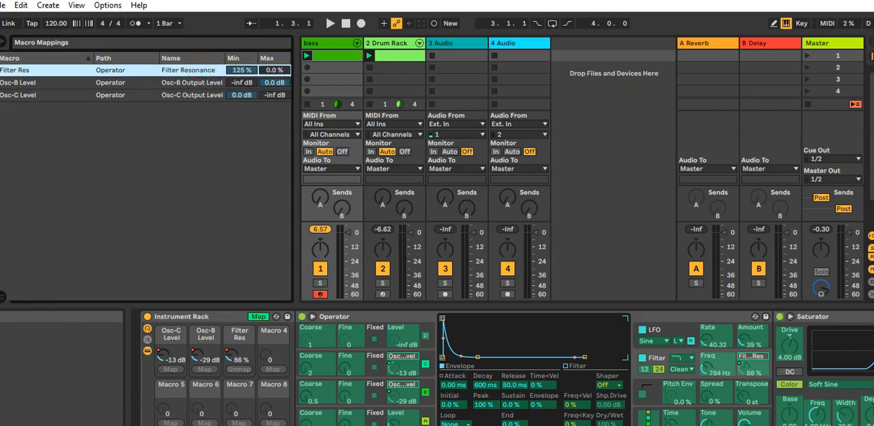
click(798, 55)
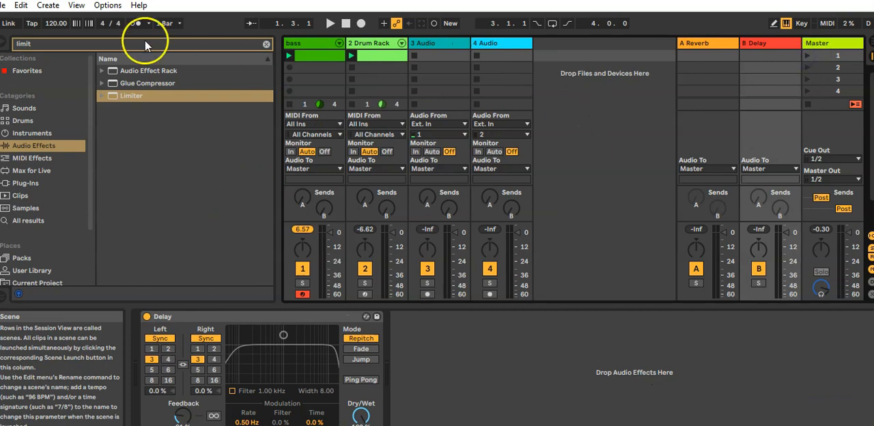
click(806, 57)
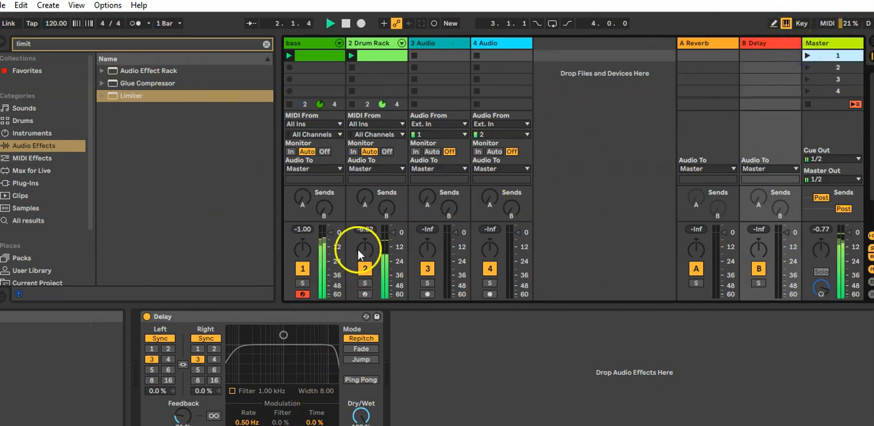
Step: Invert the bass rack's Filter Res mapping back to a range of 0.0 % to 125 % and leave macro mapping mode
click(300, 55)
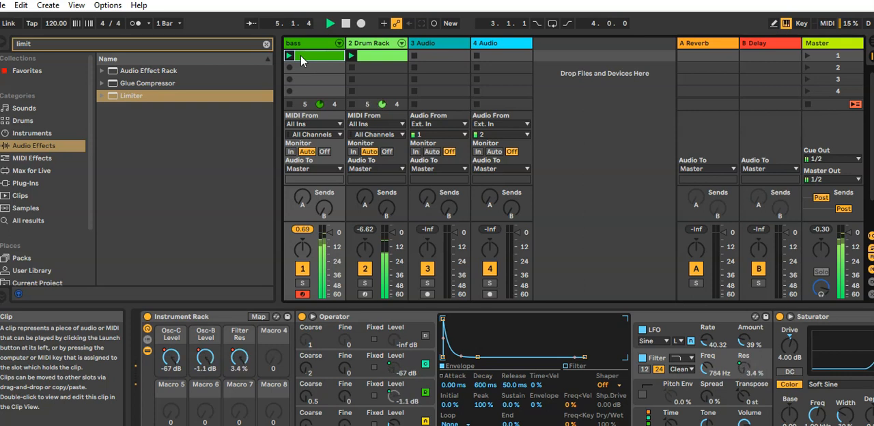
click(259, 316)
right_click(194, 70)
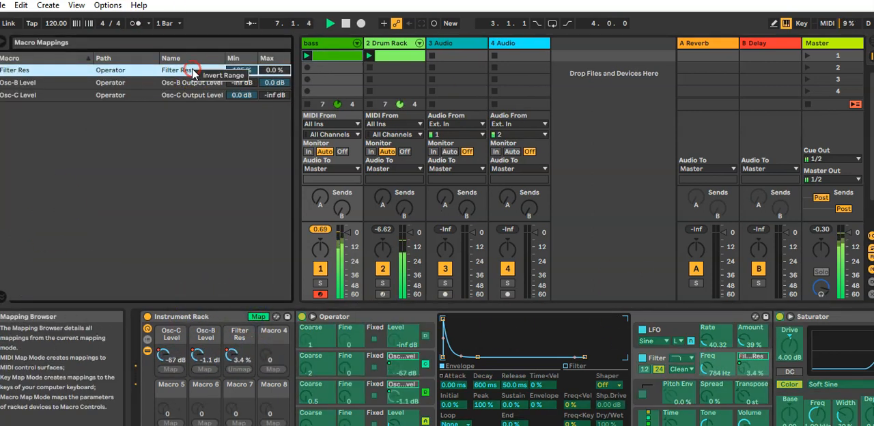
click(205, 75)
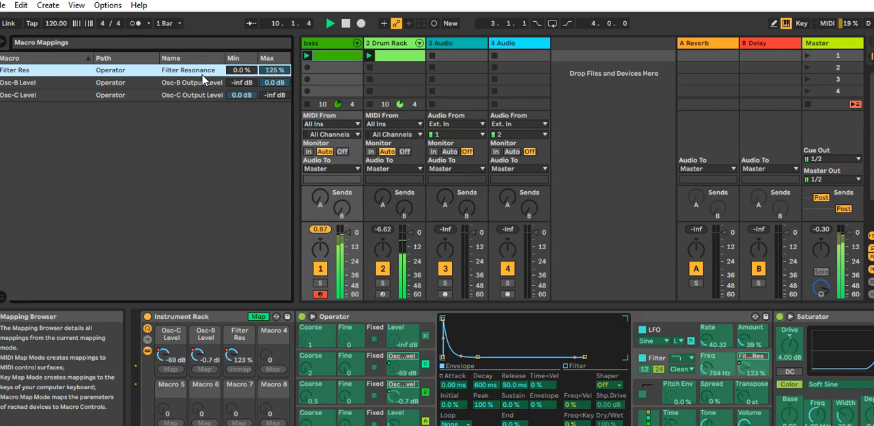
click(257, 317)
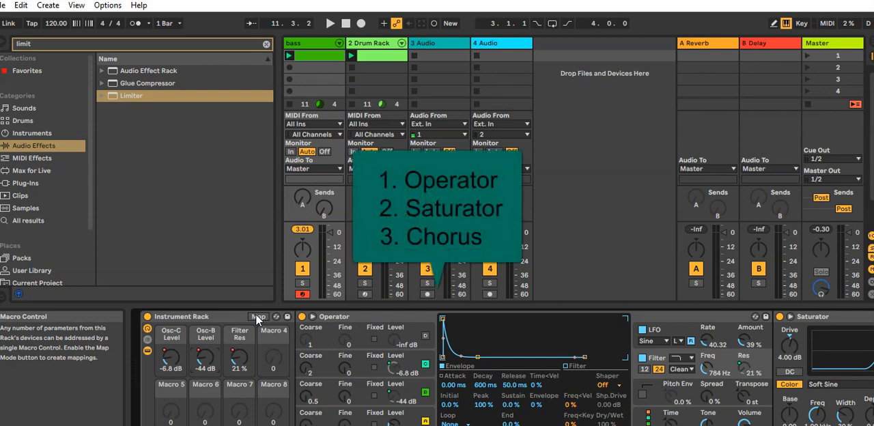
click(690, 425)
drag(689, 425, 646, 425)
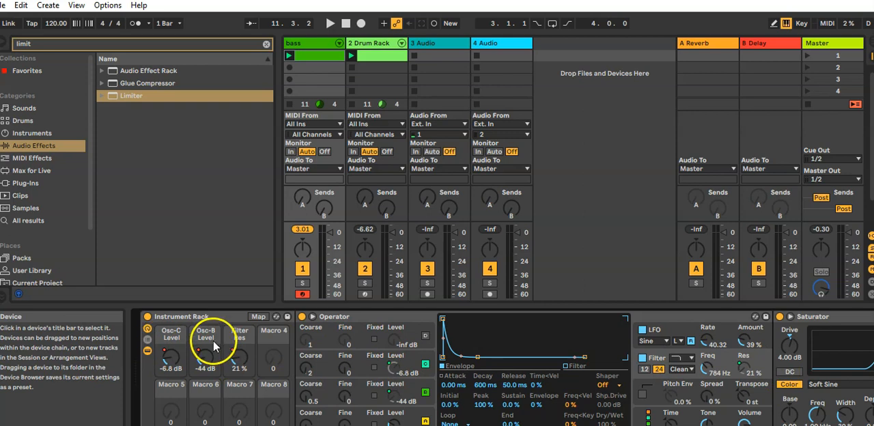
click(252, 317)
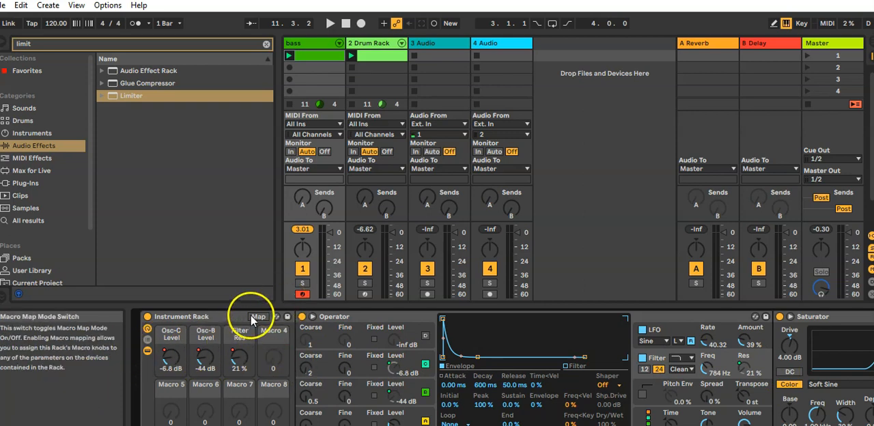